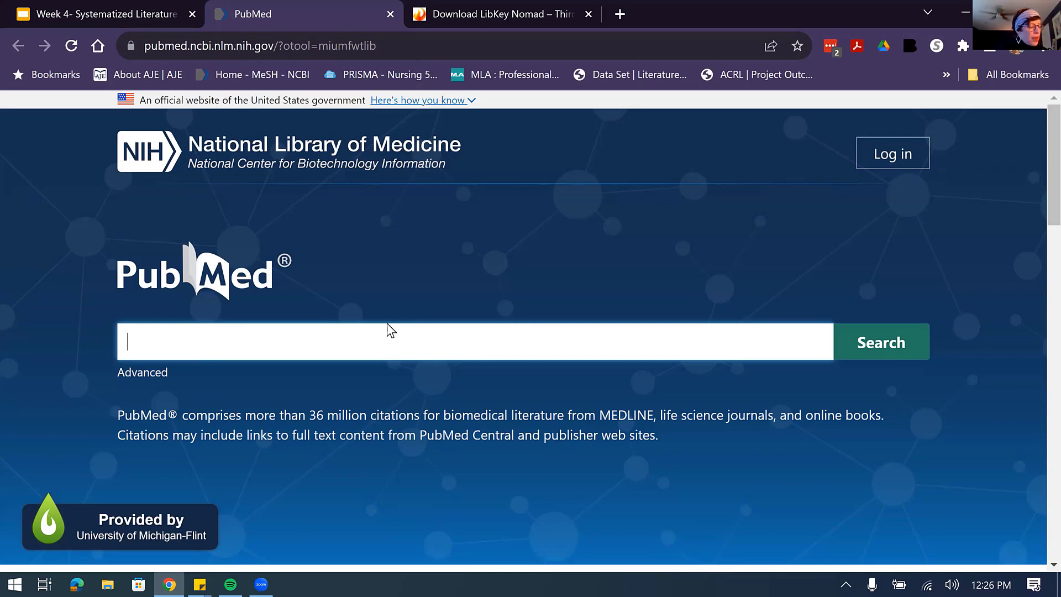
Step: Open the MeSH Database from the Explore section of the PubMed homepage
scroll(333, 290, down, 1)
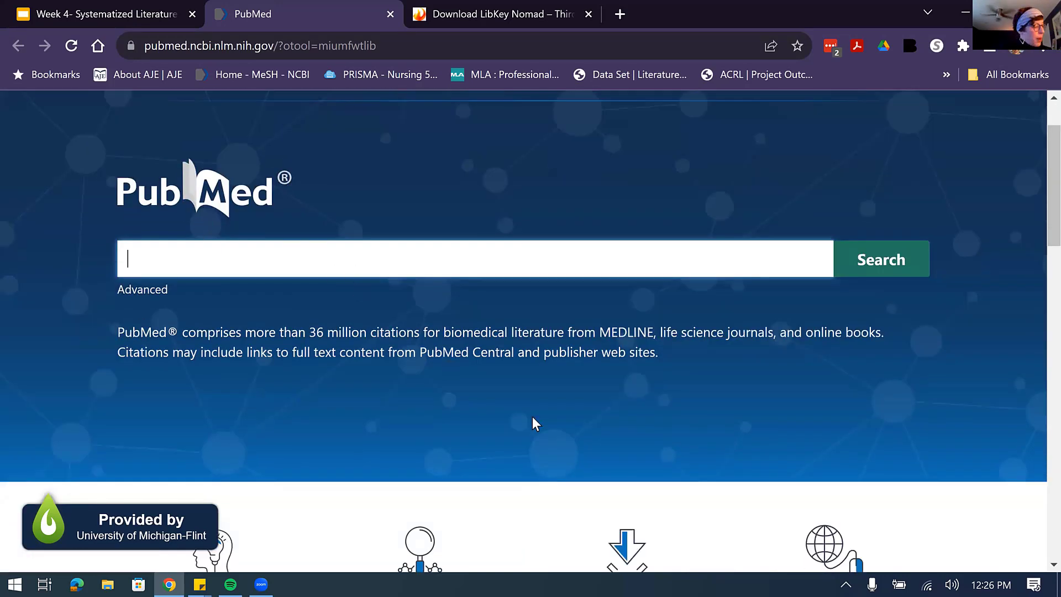
scroll(585, 359, down, 1)
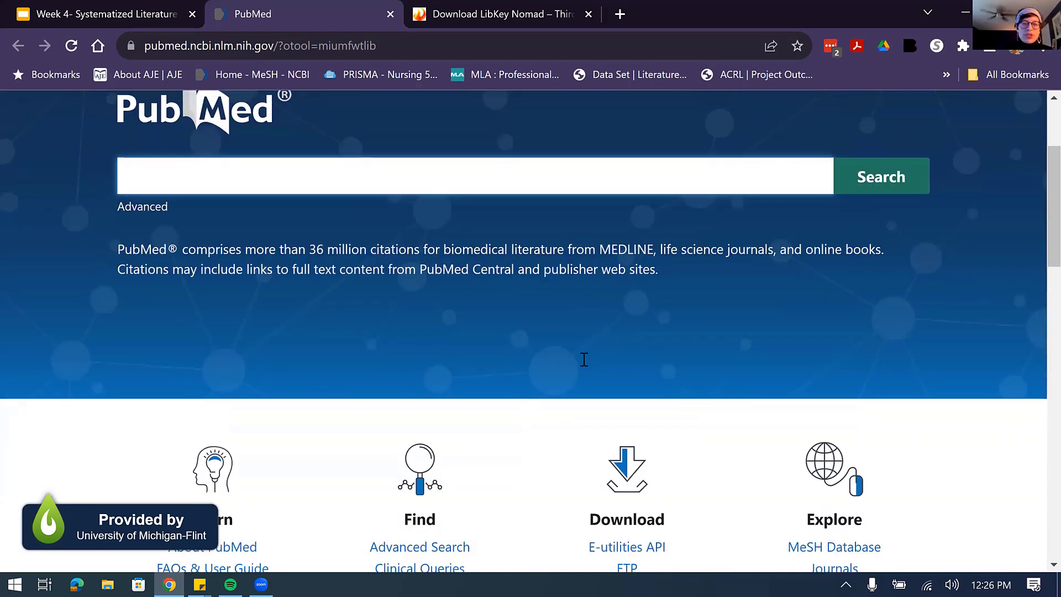
scroll(584, 359, up, 1)
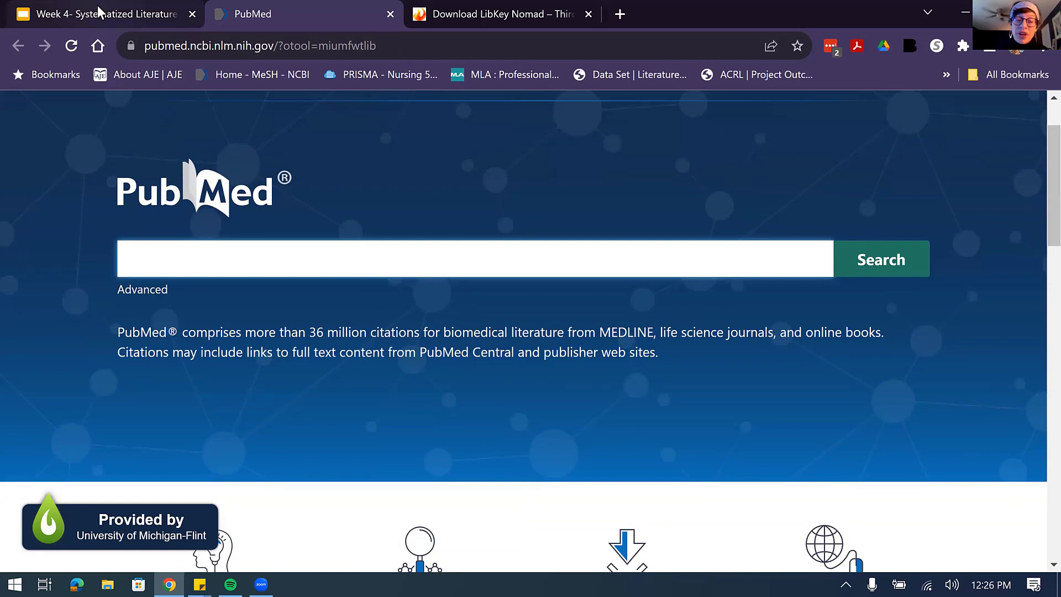
mouse_move(99, 10)
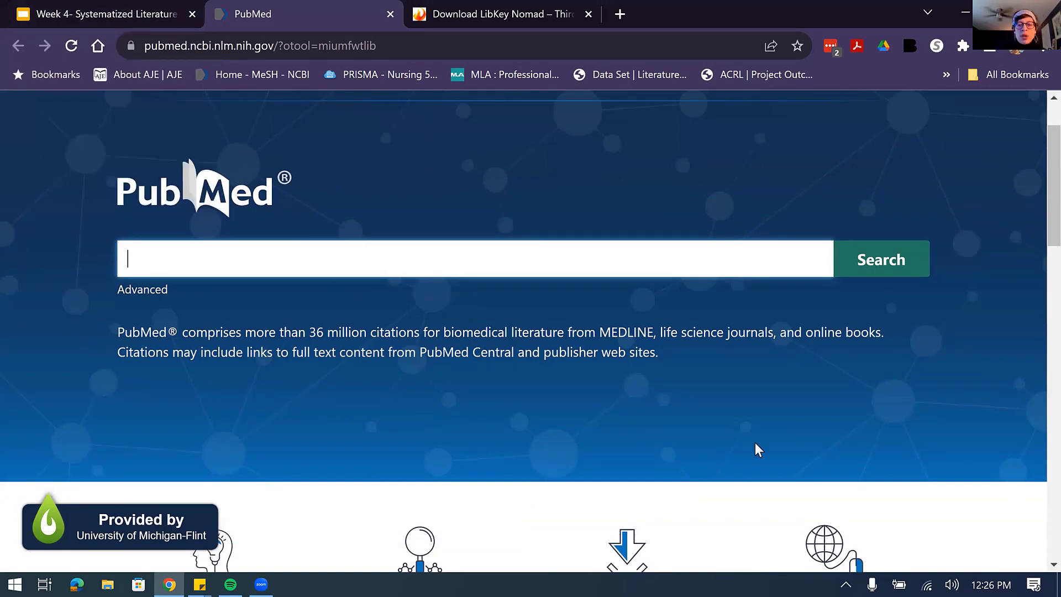
scroll(755, 442, down, 5)
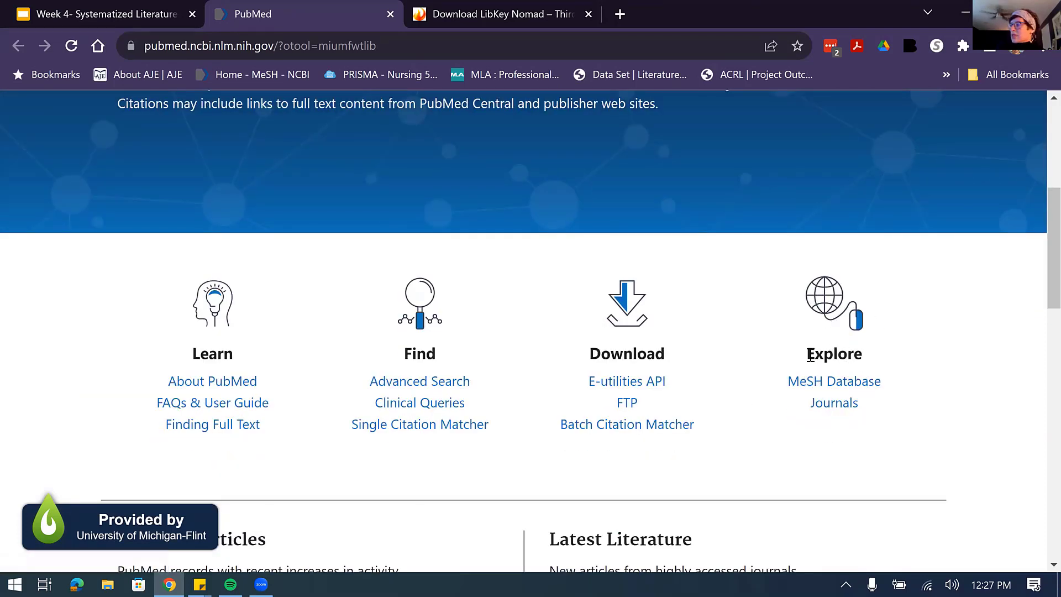
click(827, 383)
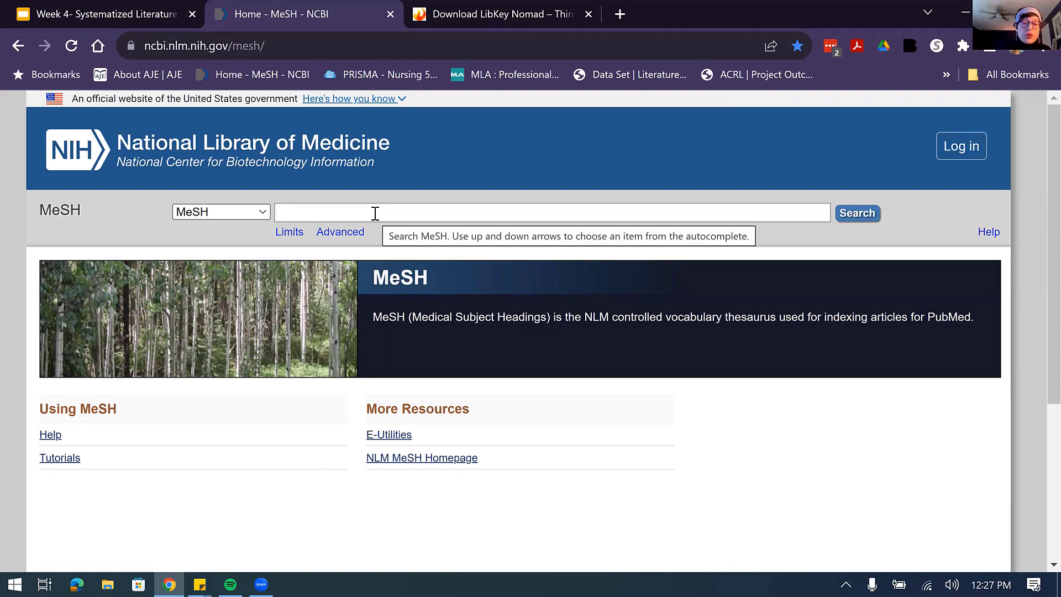
Step: Search the MeSH database for hydrotherapy
text(hydro)
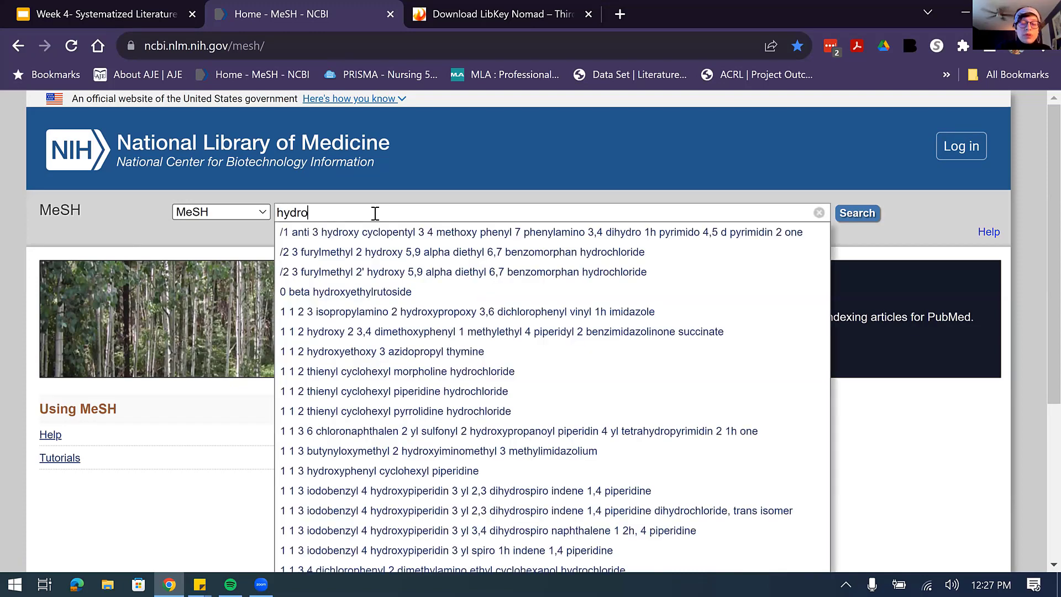
text(therapy)
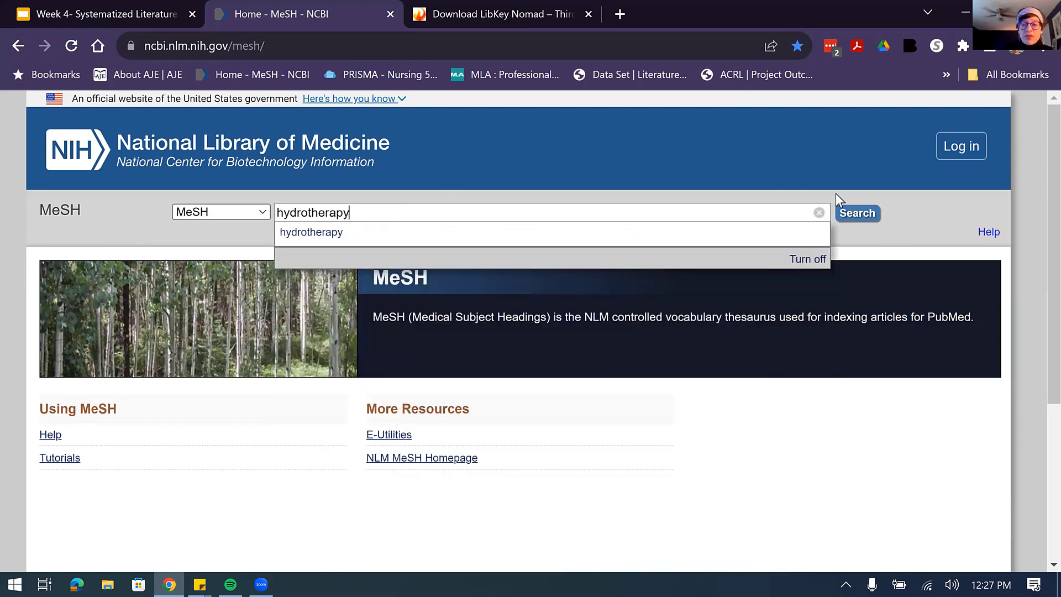
click(857, 221)
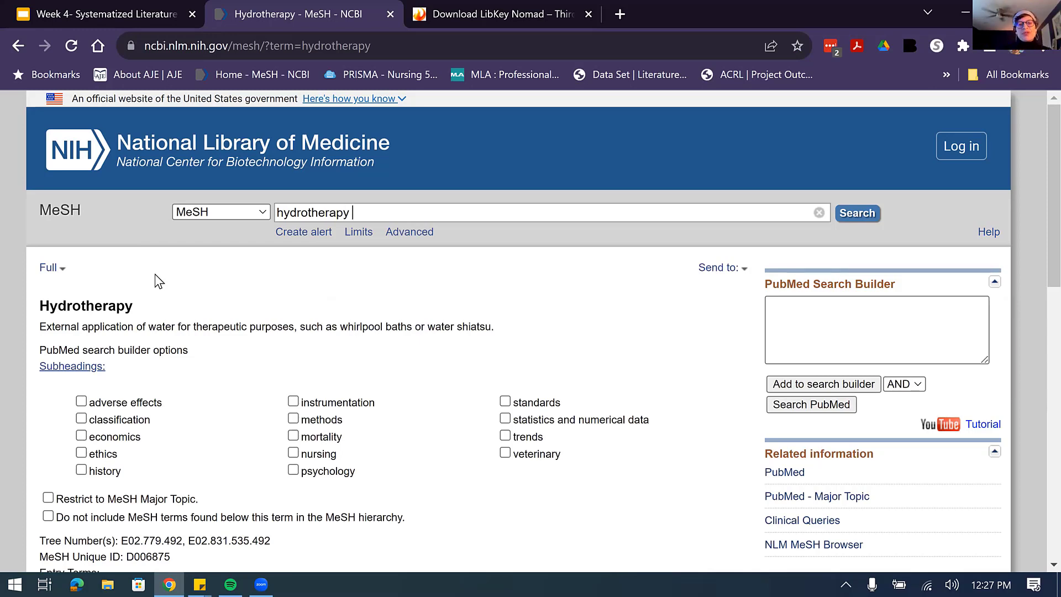
Step: Examine the Hydrotherapy record's subject heading and its definition
scroll(289, 173, down, 1)
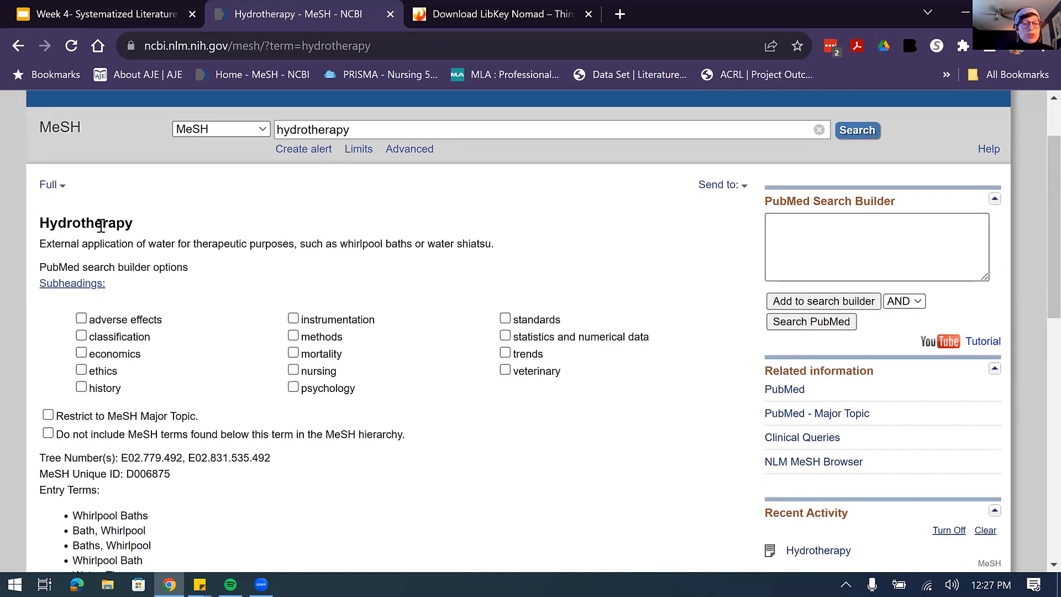
drag(40, 223, 136, 225)
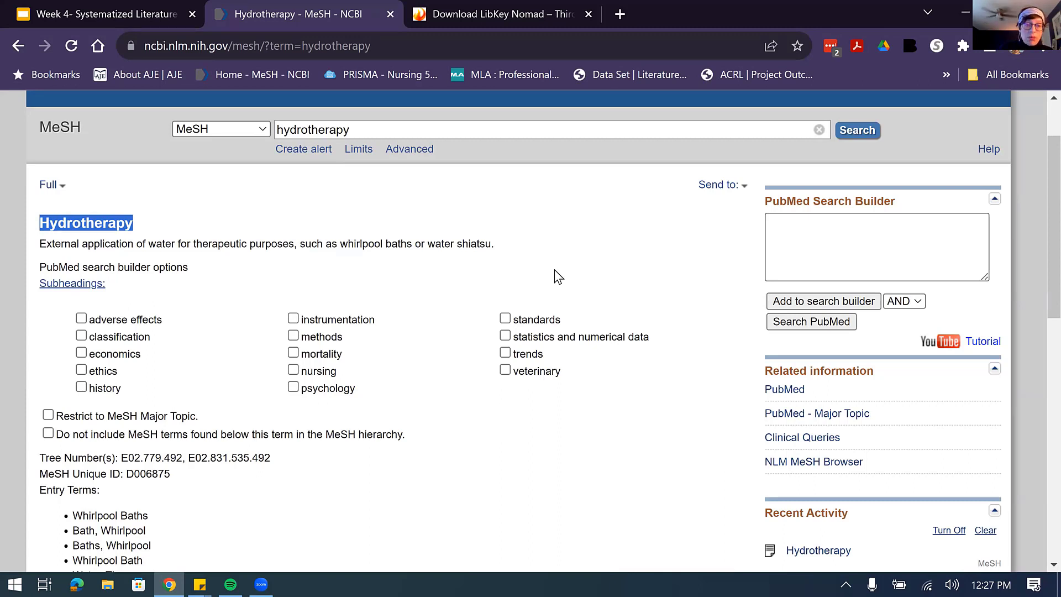
click(154, 222)
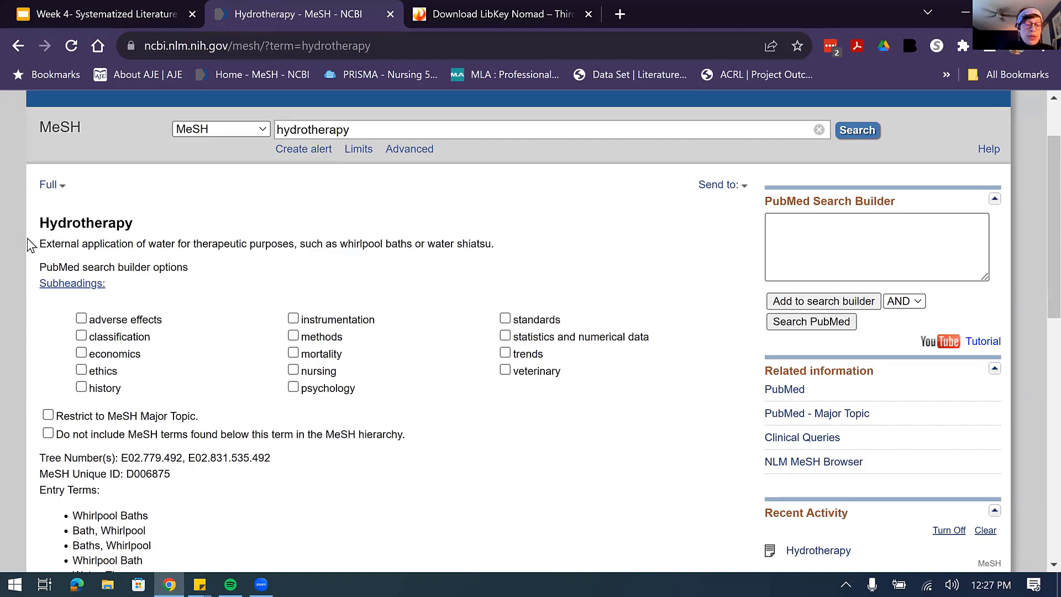
drag(40, 244, 504, 254)
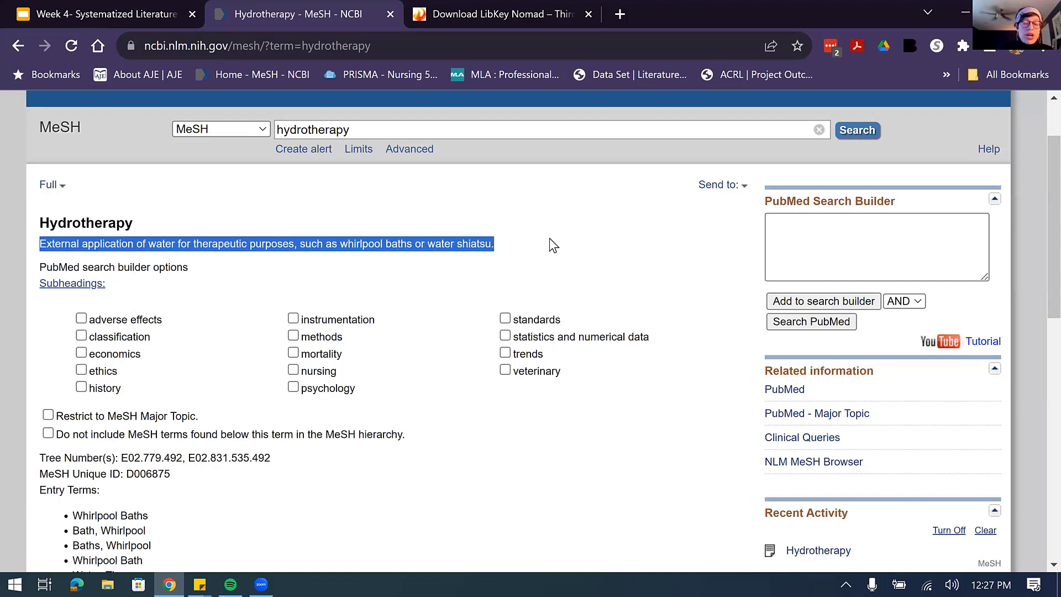
click(272, 239)
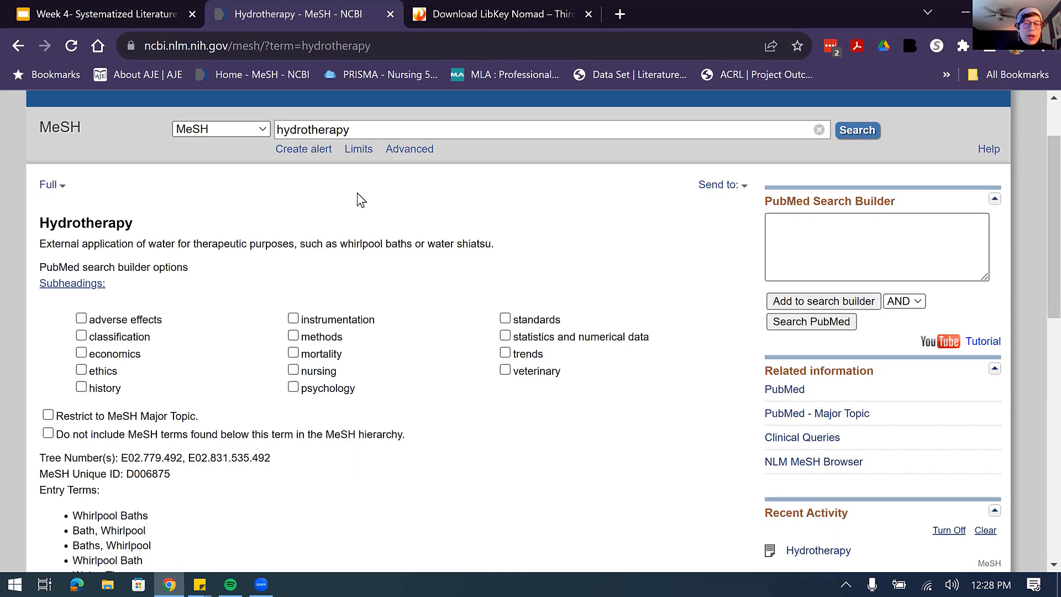
Step: Review the list of entry terms in the Hydrotherapy record as possible synonyms
scroll(363, 196, down, 3)
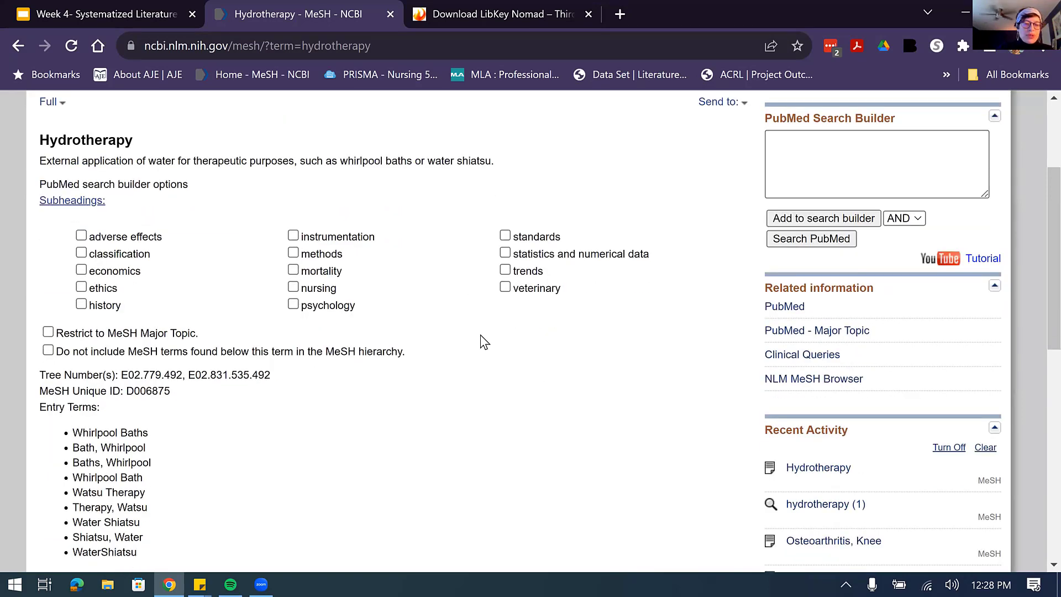
scroll(387, 332, down, 1)
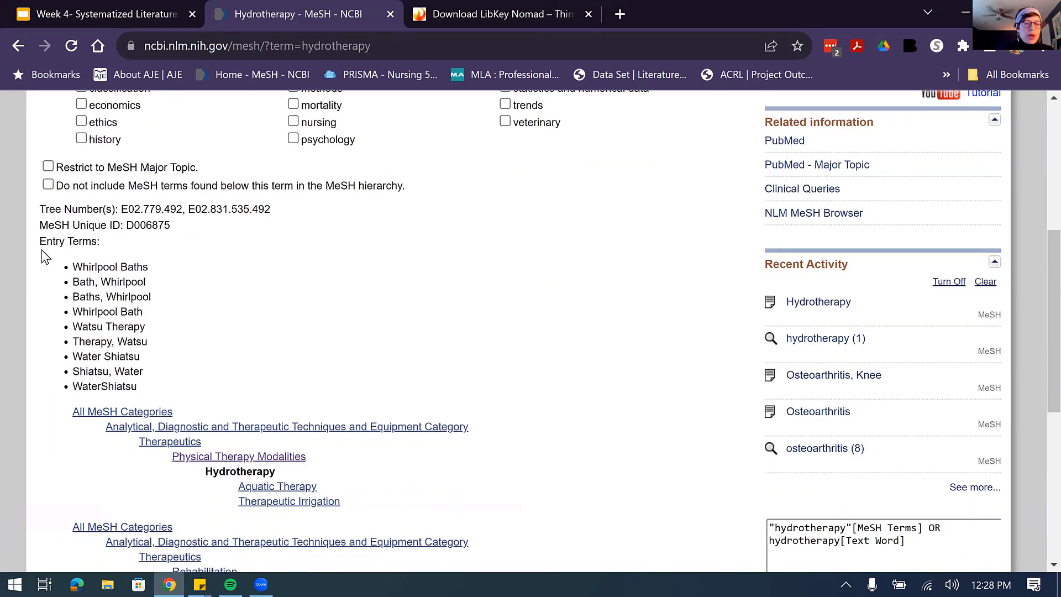
triple_click(106, 252)
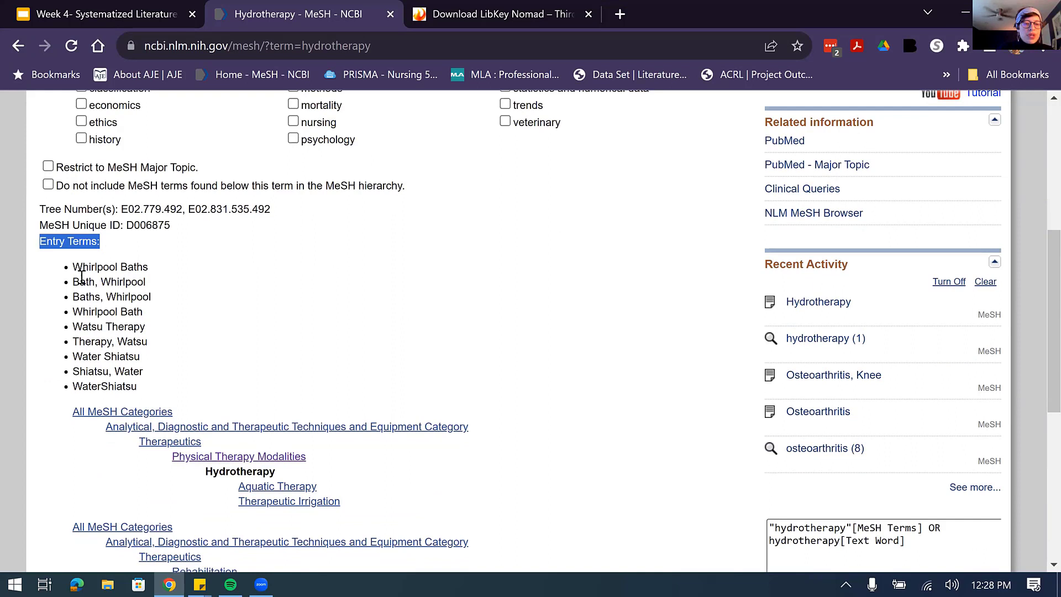
drag(76, 265, 175, 380)
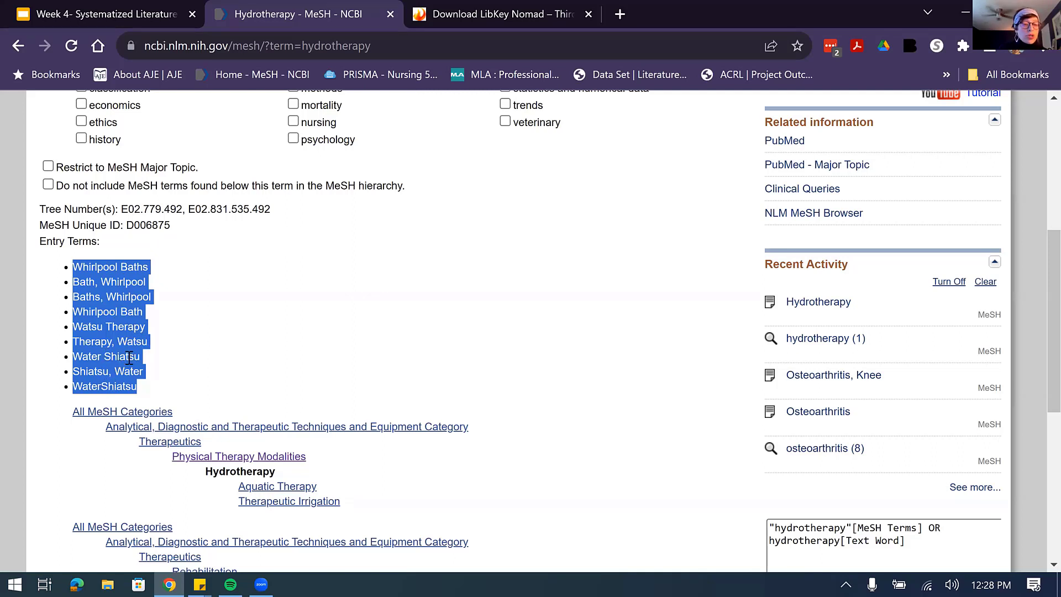
scroll(379, 303, up, 5)
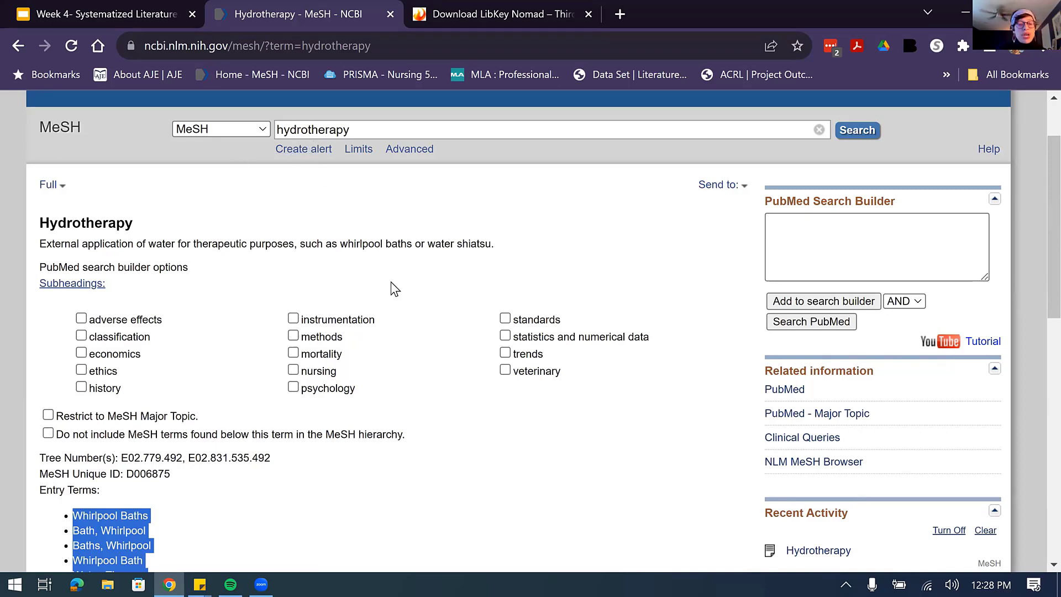
scroll(110, 437, down, 3)
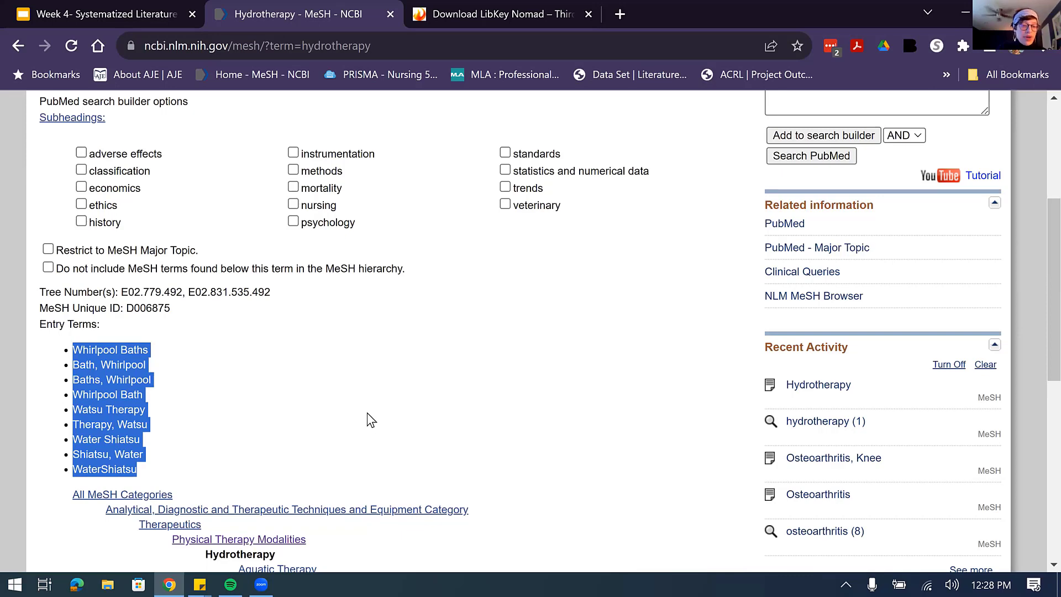
scroll(367, 422, down, 1)
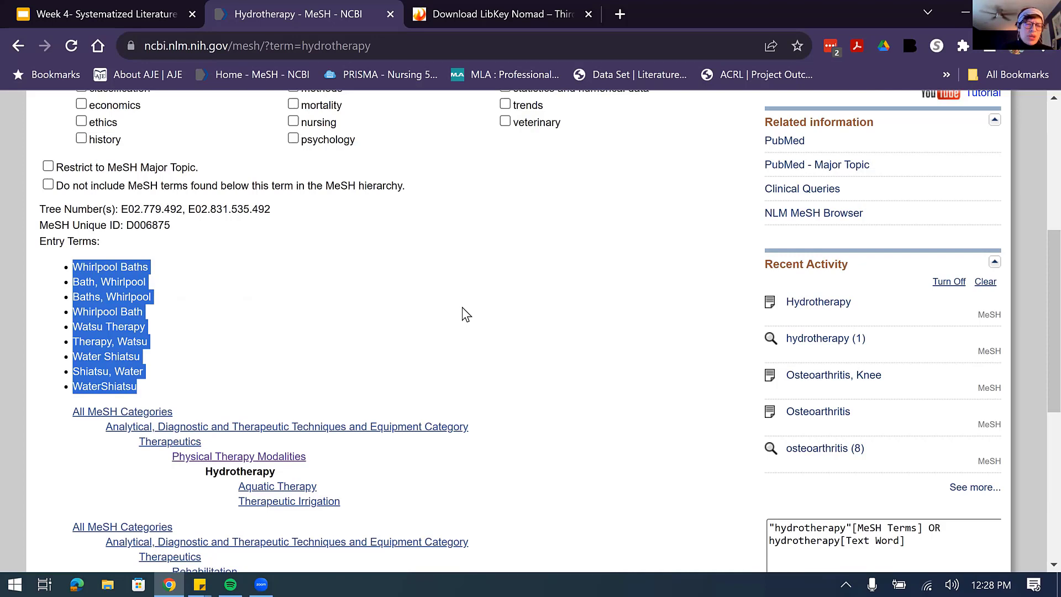
Step: Open the narrower term Aquatic Therapy from the Hydrotherapy record's MeSH tree and read its definition
scroll(566, 319, down, 3)
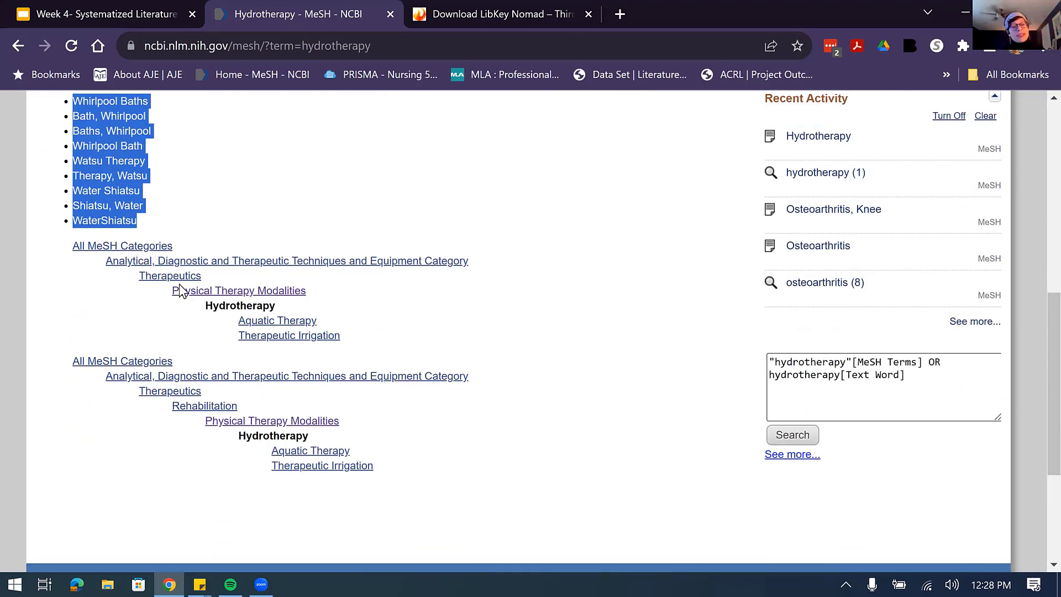
click(144, 276)
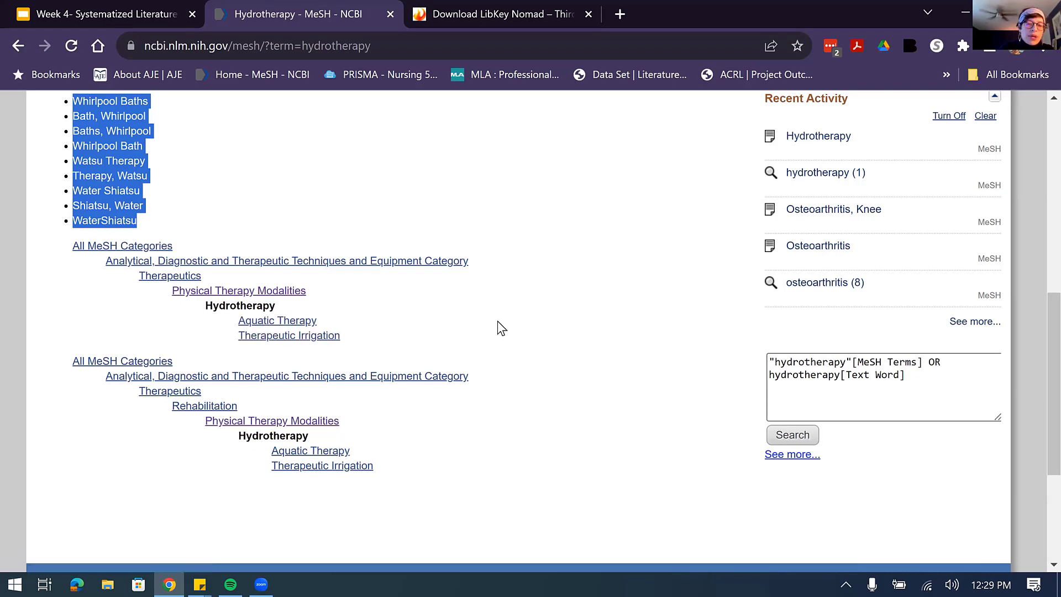
click(256, 323)
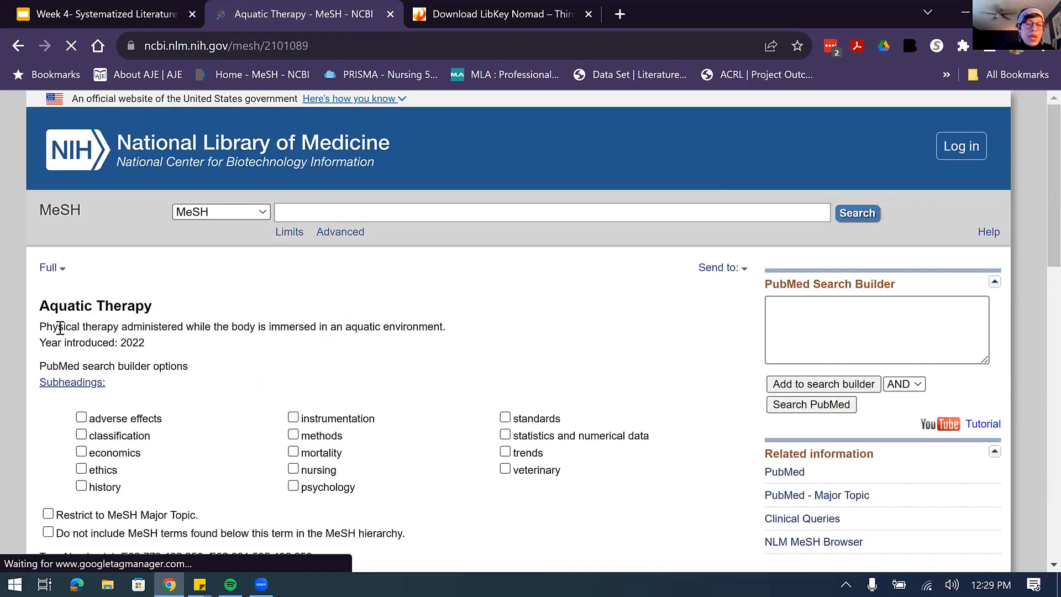
drag(44, 326, 455, 333)
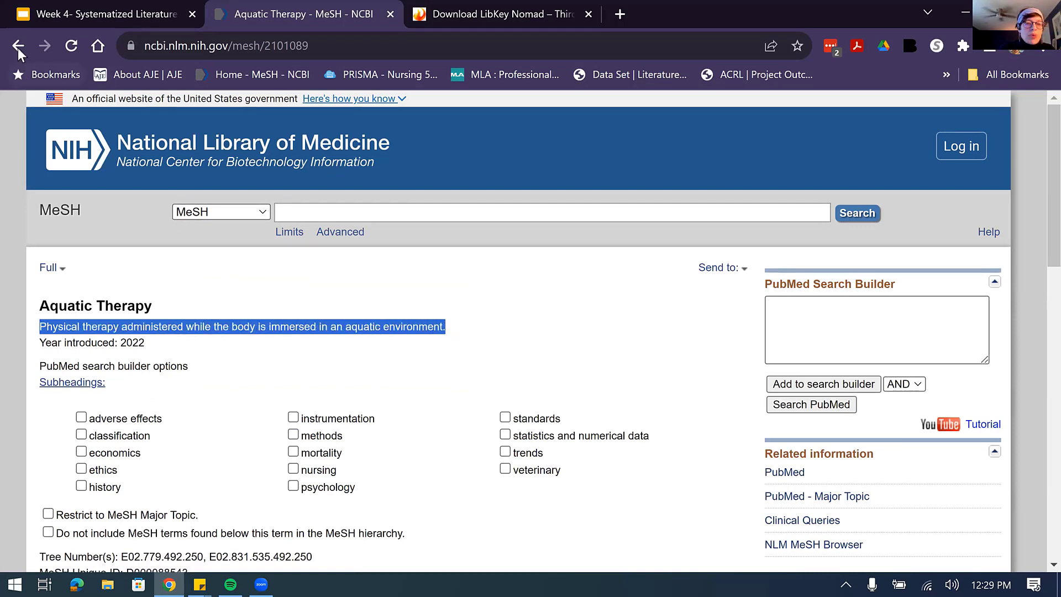
Step: Return to the broader Hydrotherapy record through the MeSH tree of the Aquatic Therapy record
scroll(74, 188, down, 4)
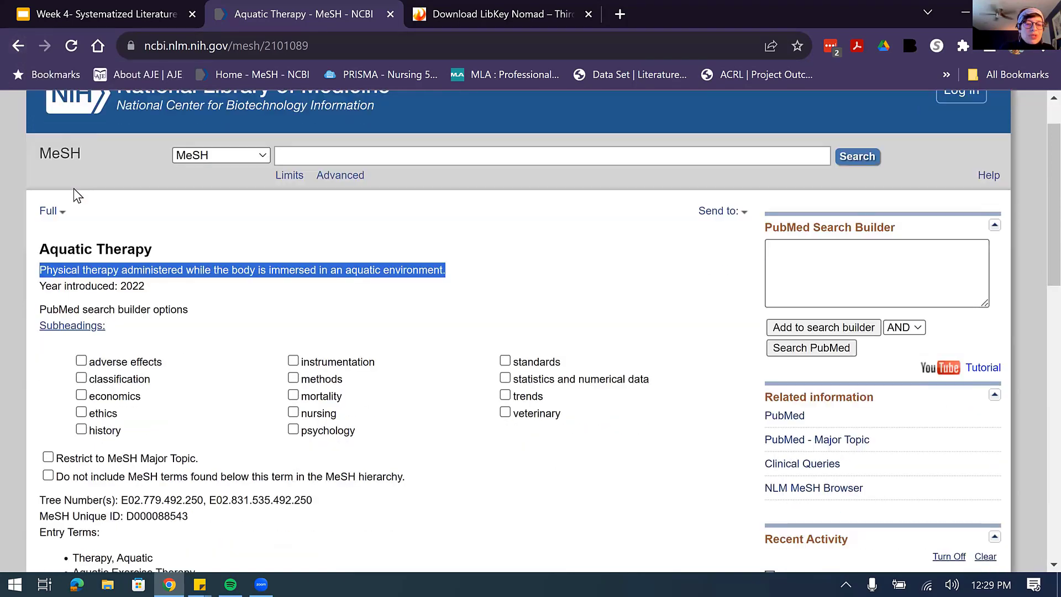
scroll(74, 188, down, 6)
scroll(232, 326, down, 1)
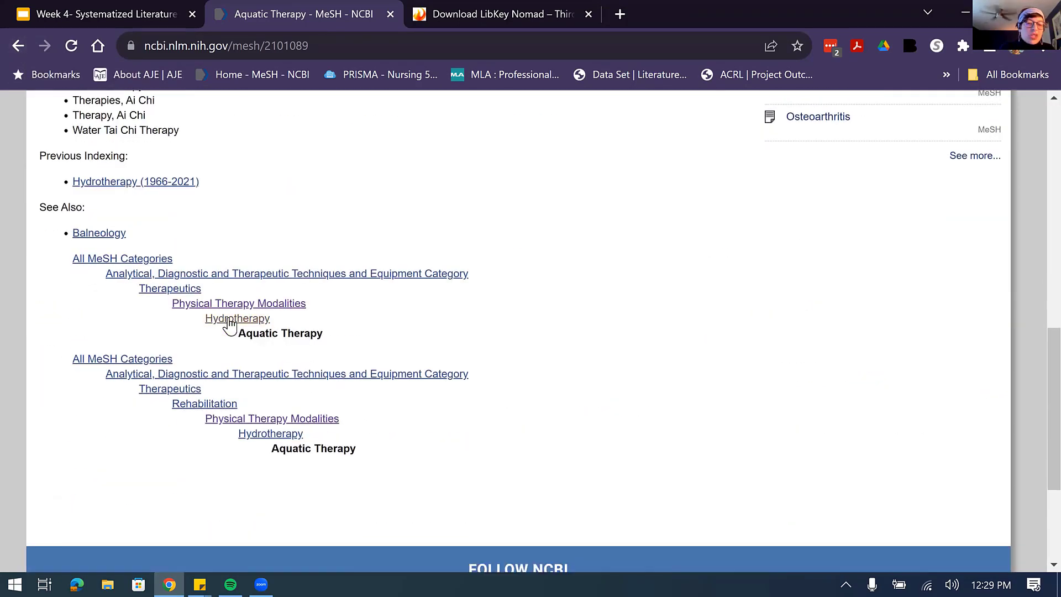
click(260, 319)
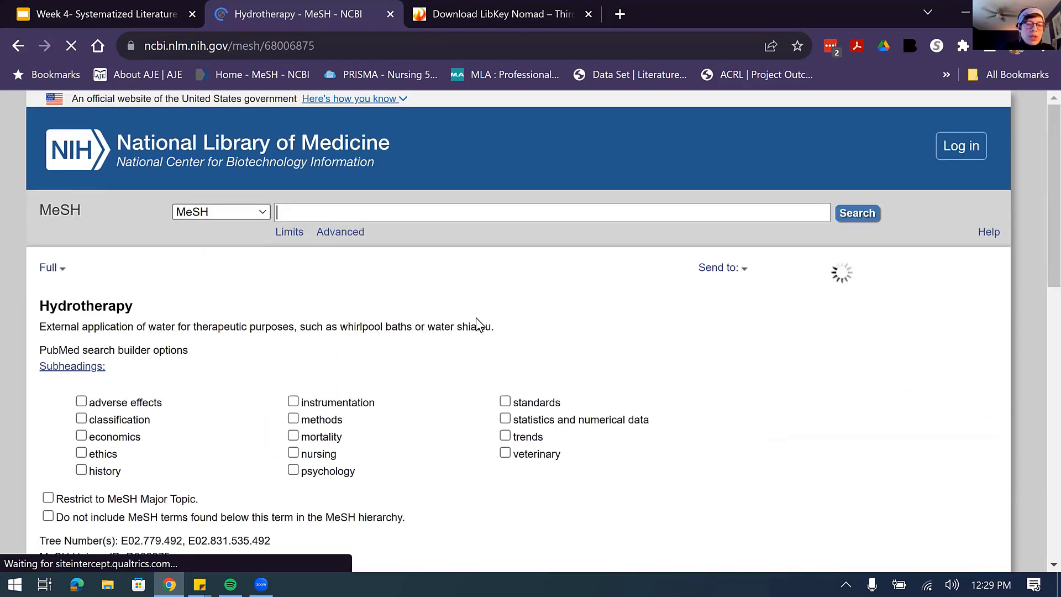
Step: Open the broader term Physical Therapy Modalities from the Hydrotherapy tree and review the narrower terms beneath it
scroll(479, 327, down, 5)
scroll(478, 328, down, 1)
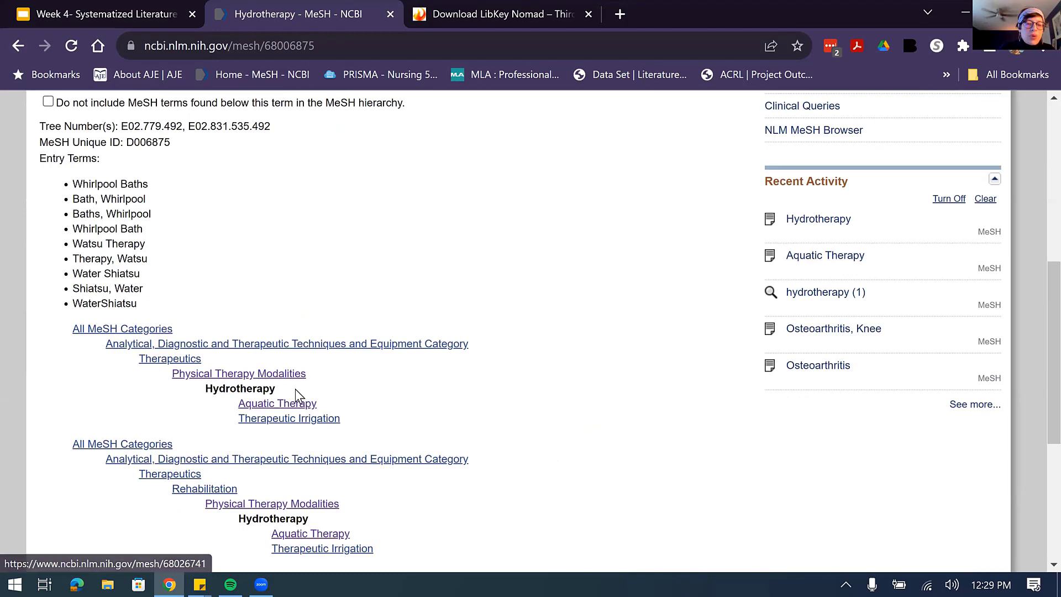
click(212, 376)
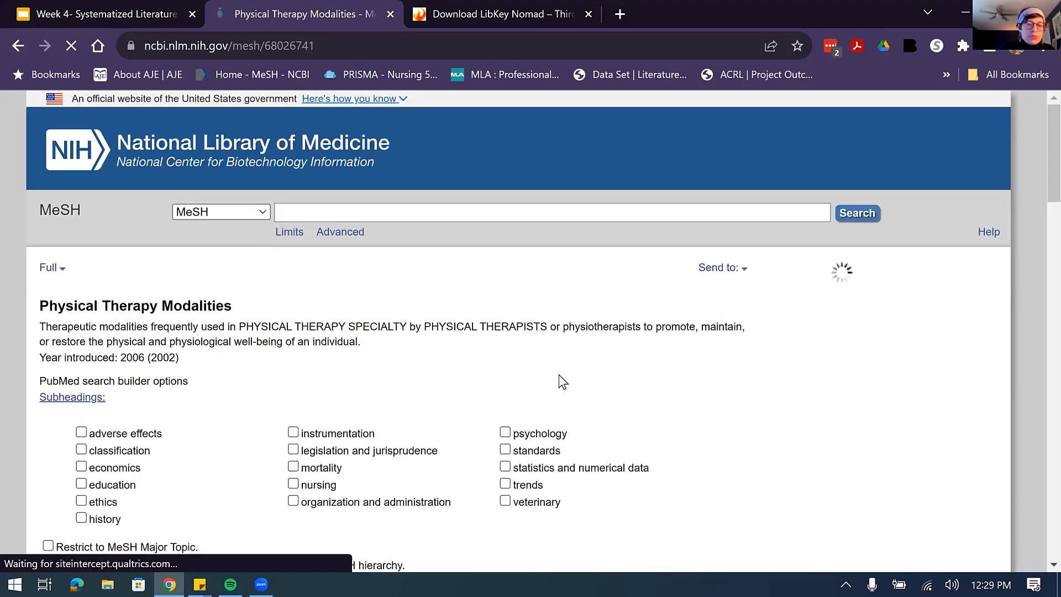
scroll(562, 381, down, 14)
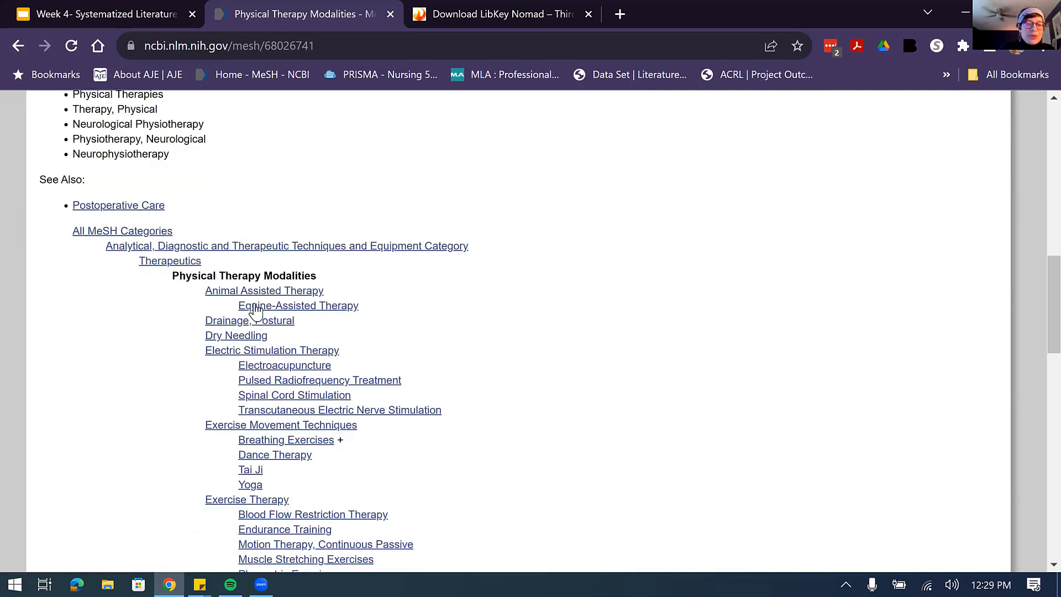
scroll(276, 442, down, 5)
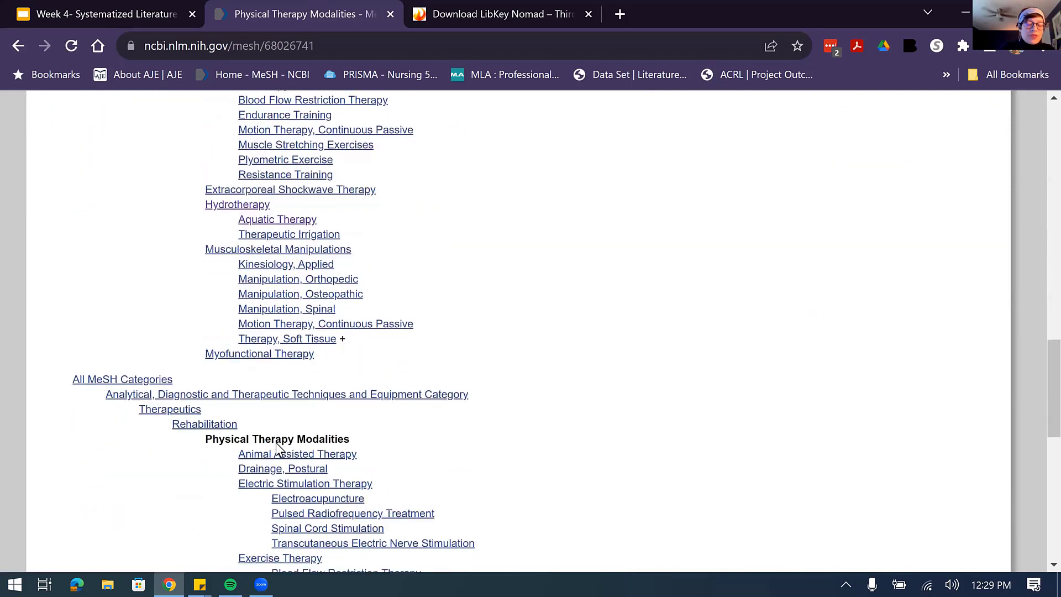
scroll(417, 416, up, 2)
scroll(417, 416, up, 3)
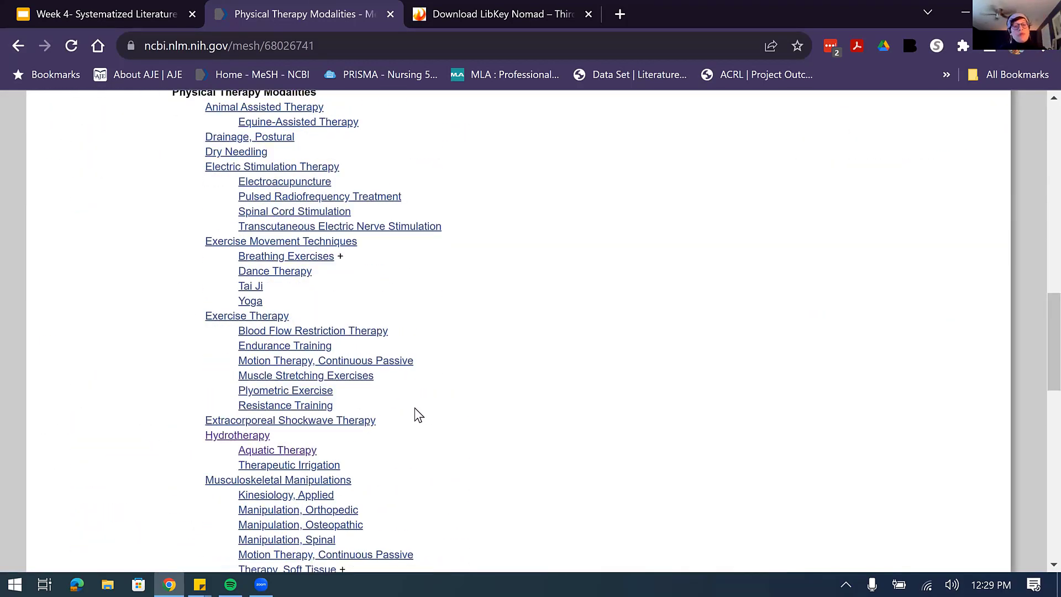
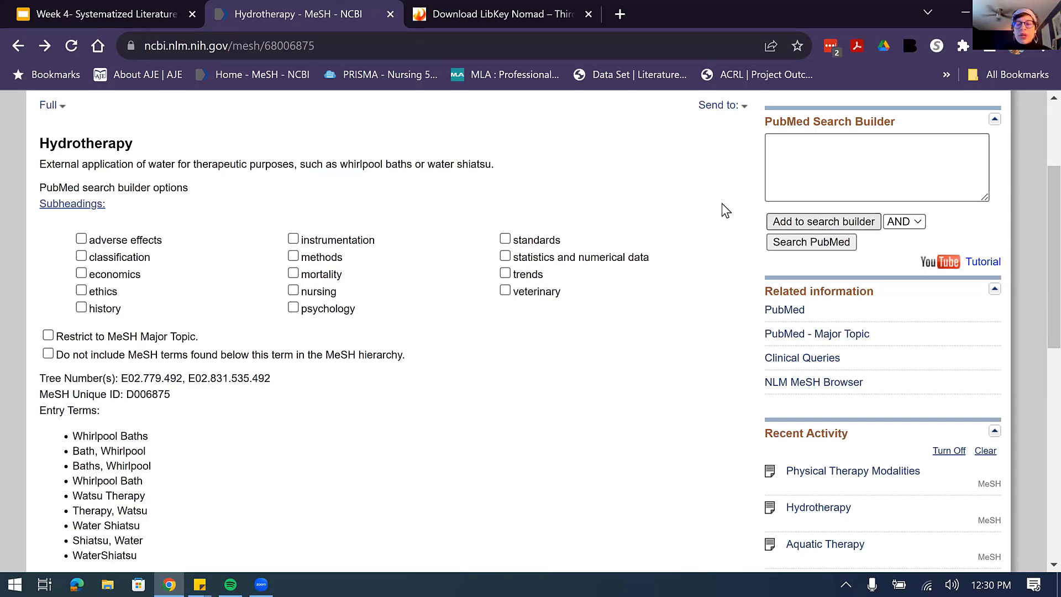
Step: Add the Hydrotherapy MeSH heading to the PubMed search builder and run the search in PubMed
scroll(674, 218, up, 1)
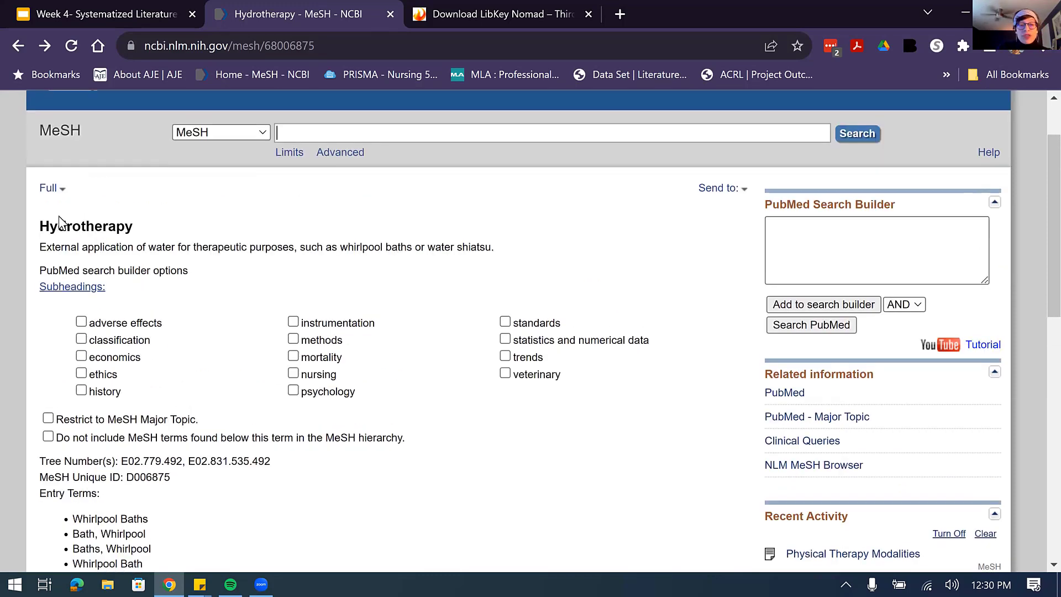
click(847, 305)
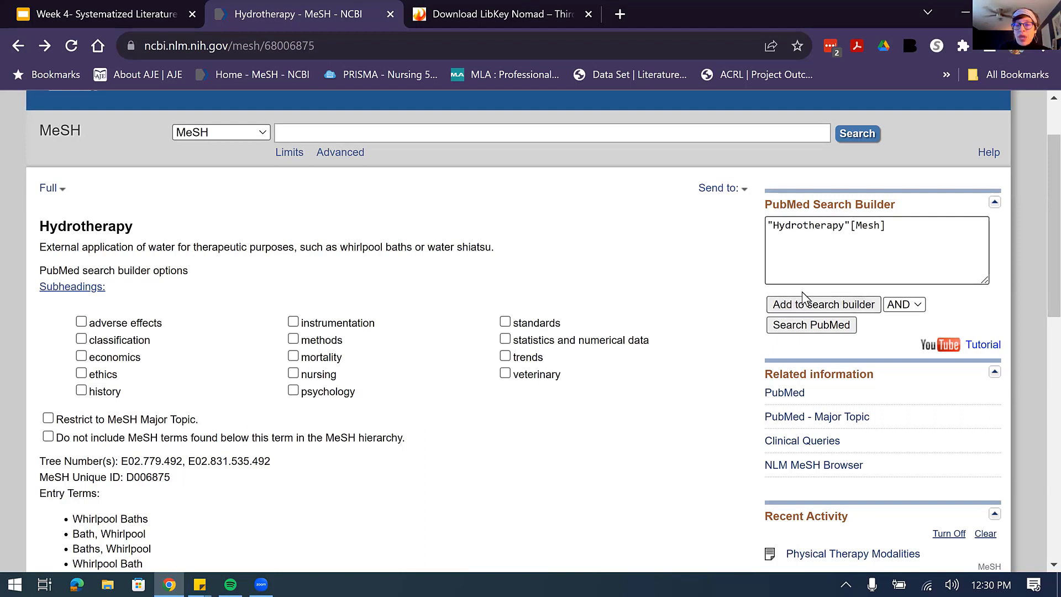
click(805, 327)
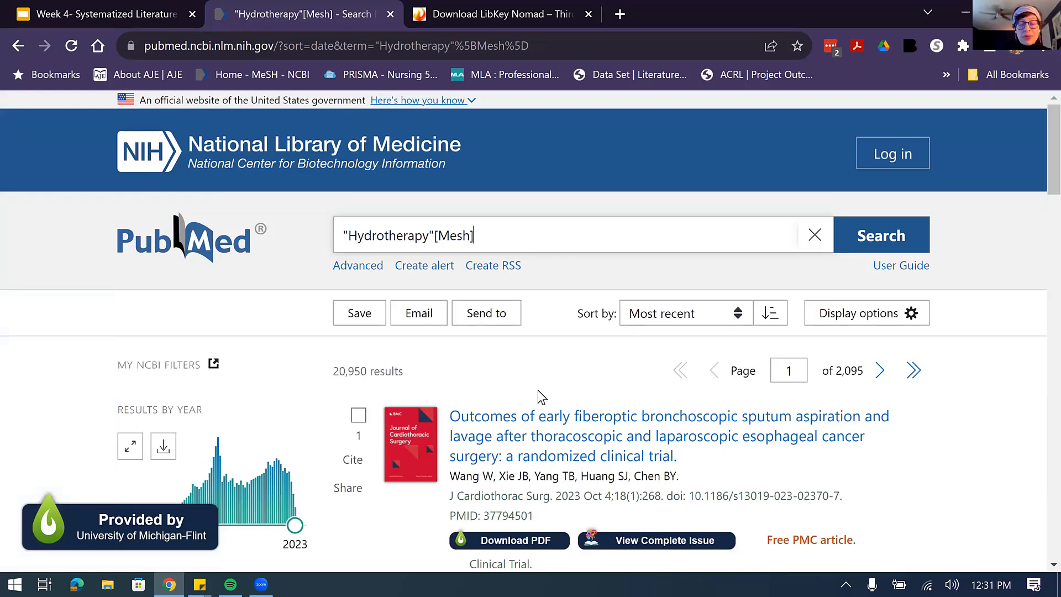
Step: Go from the PubMed home page to the MeSH database and search it for osteoarthritis
click(236, 255)
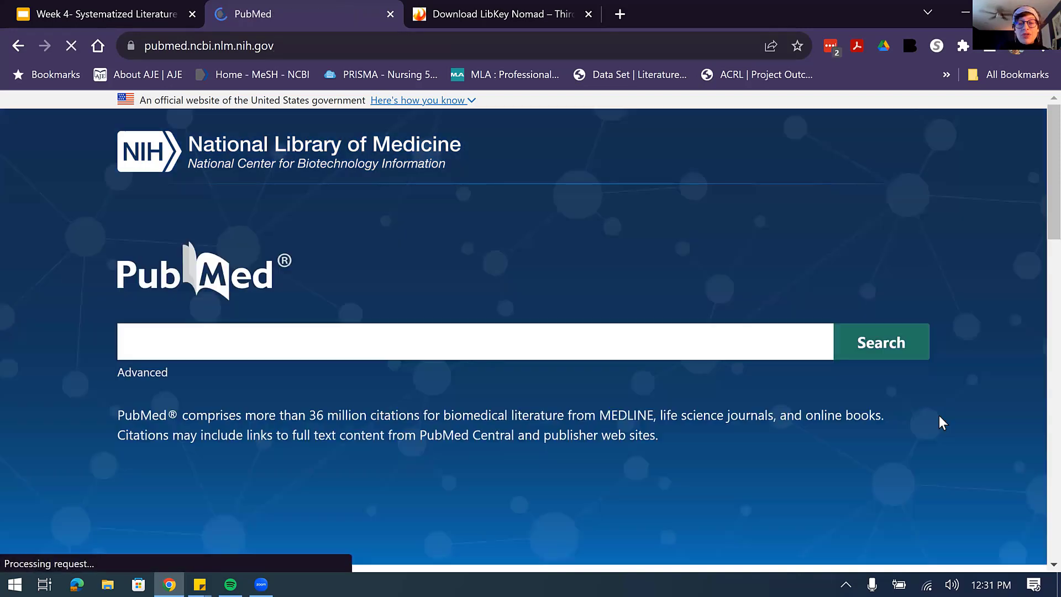
scroll(900, 426, down, 3)
scroll(811, 389, down, 3)
click(835, 376)
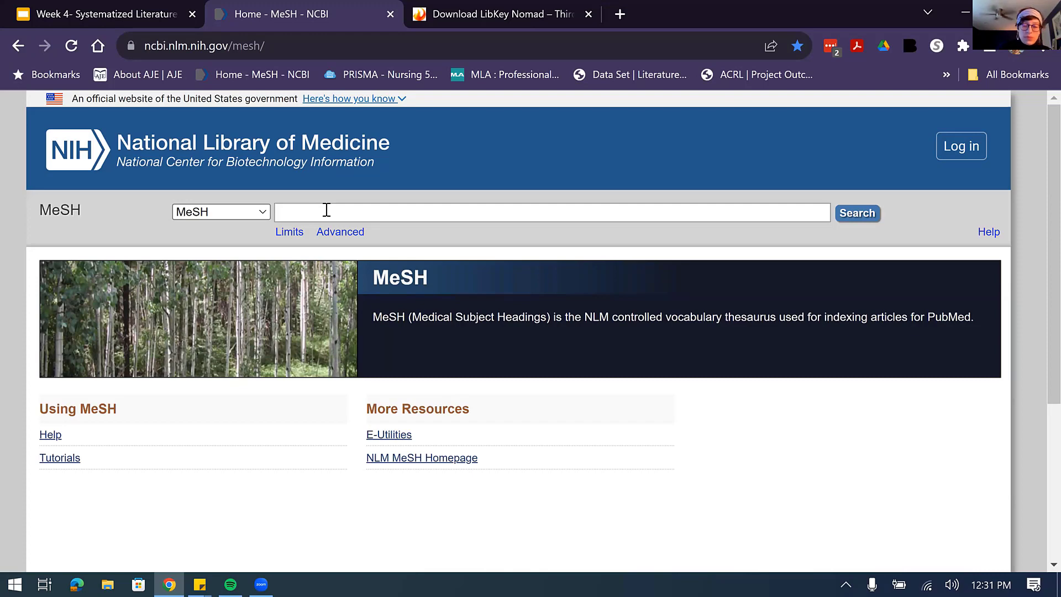
text(oste)
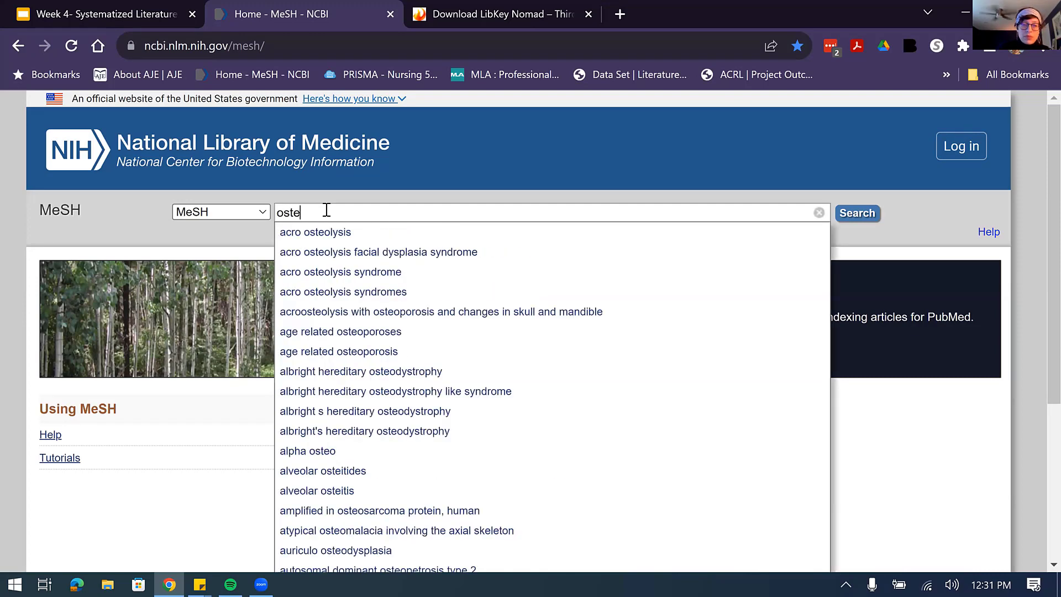
text(oarthritis)
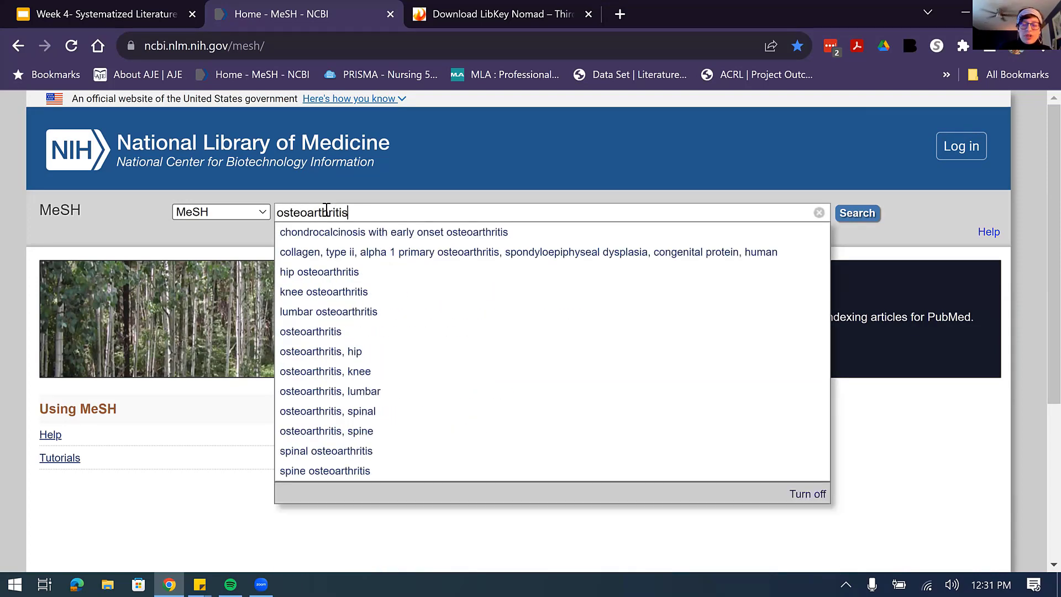
click(855, 213)
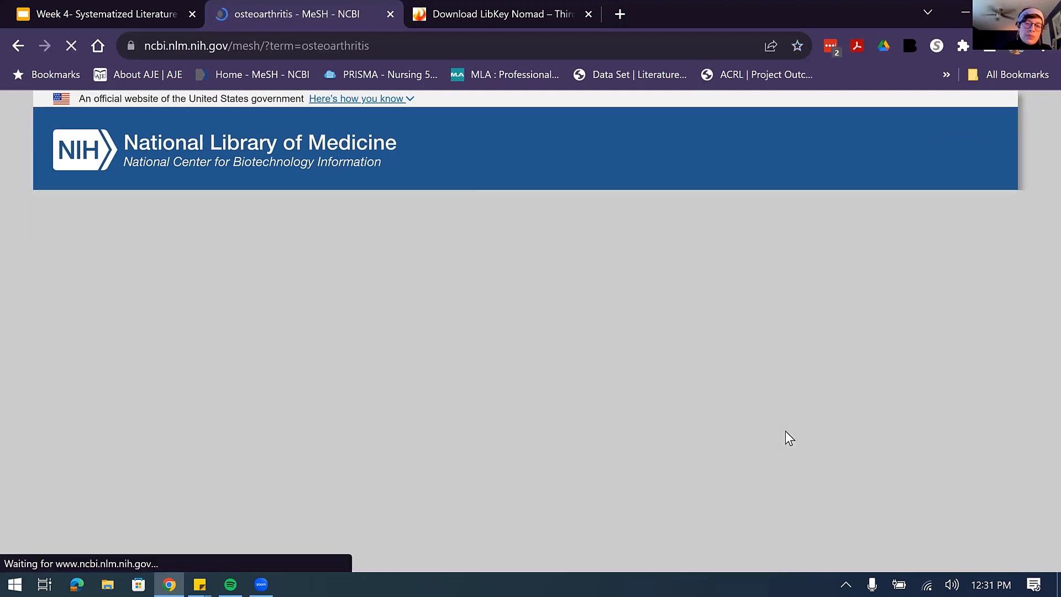
Step: Open the general Osteoarthritis record and review its entry terms and MeSH tree
scroll(255, 406, down, 3)
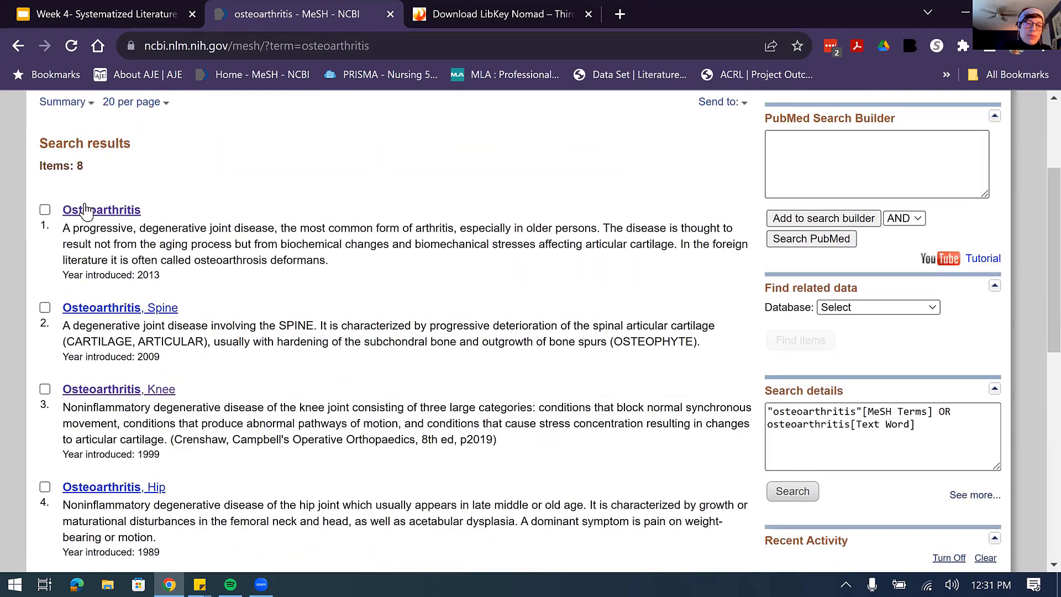
click(102, 209)
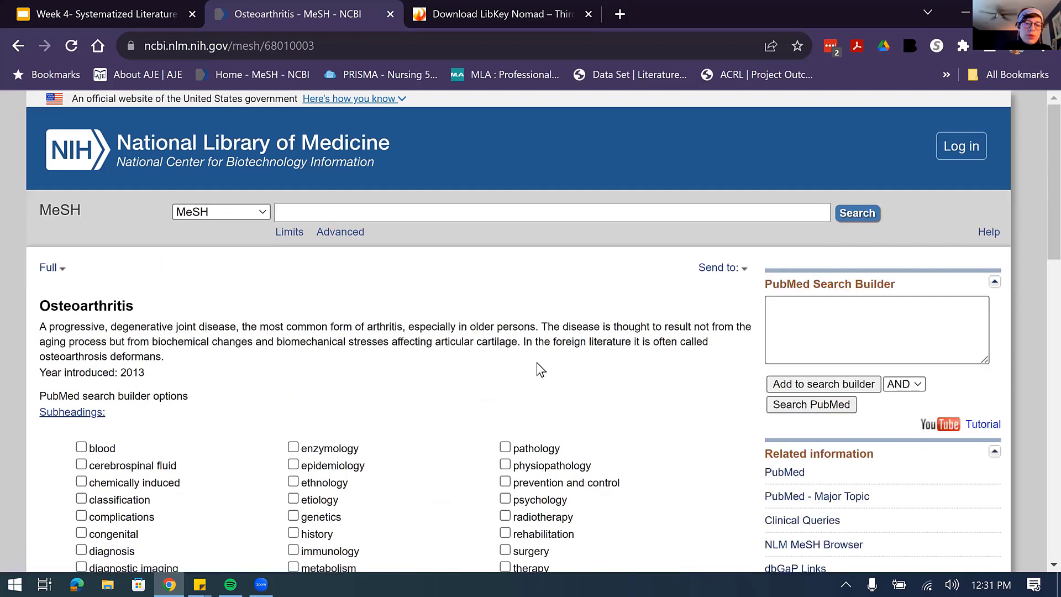
scroll(539, 365, down, 3)
scroll(540, 369, down, 5)
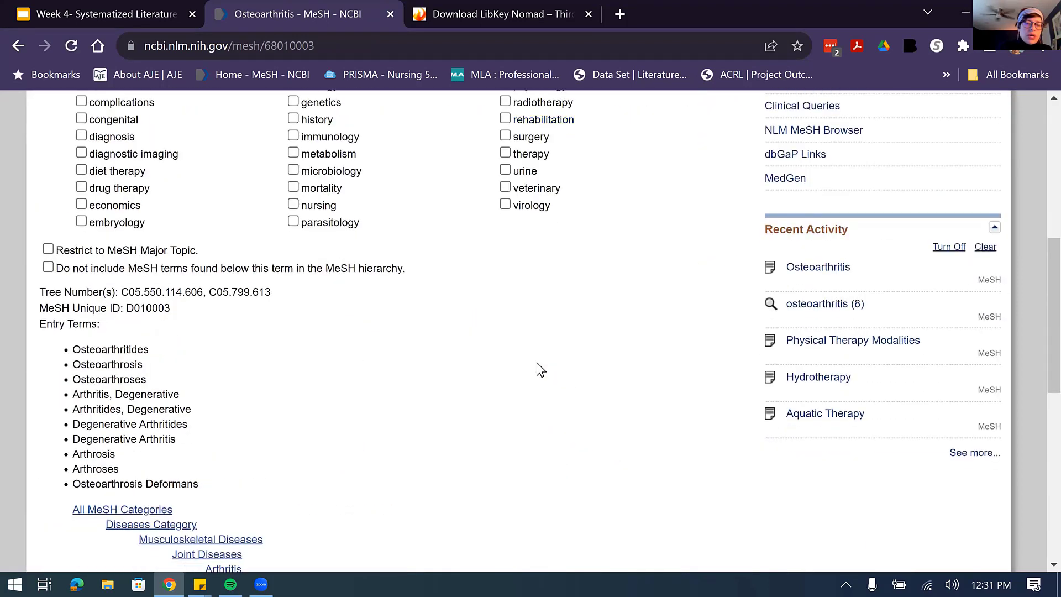
scroll(540, 370, down, 3)
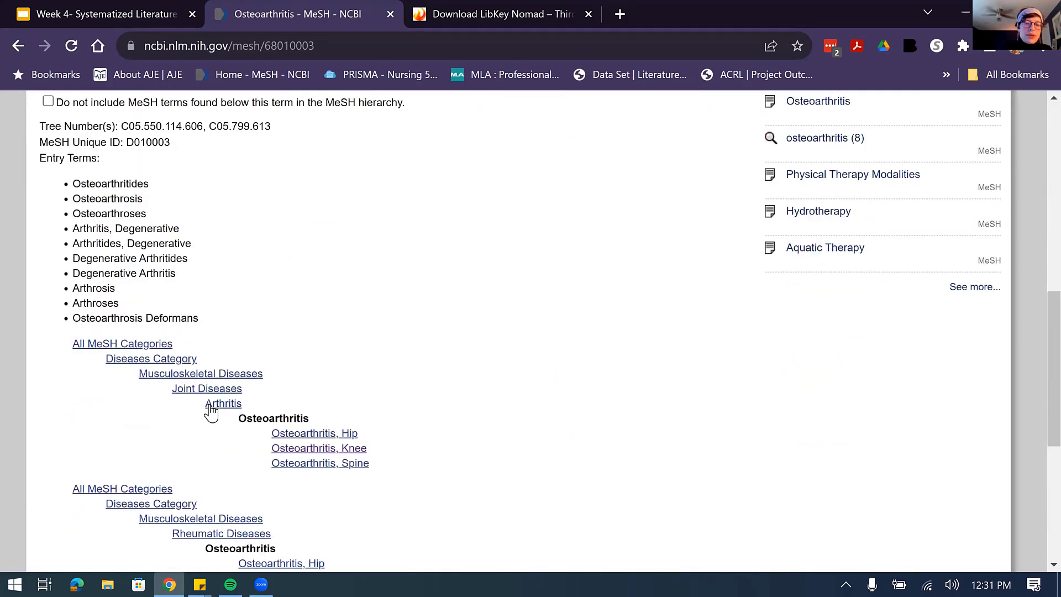
Step: Open the narrower term Osteoarthritis, Knee, add it to the PubMed search builder and run the search
click(311, 453)
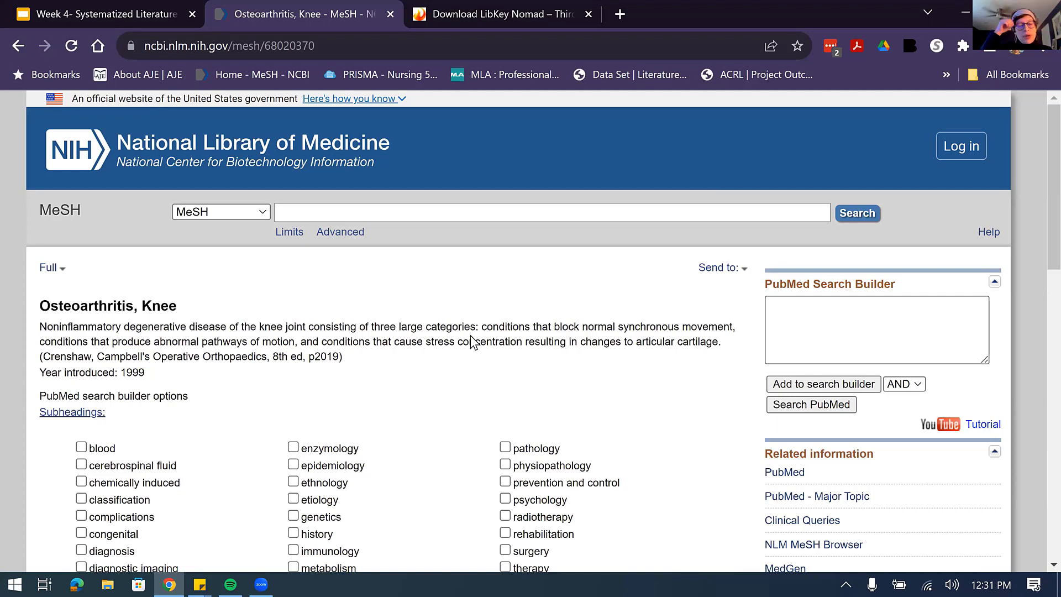
click(836, 385)
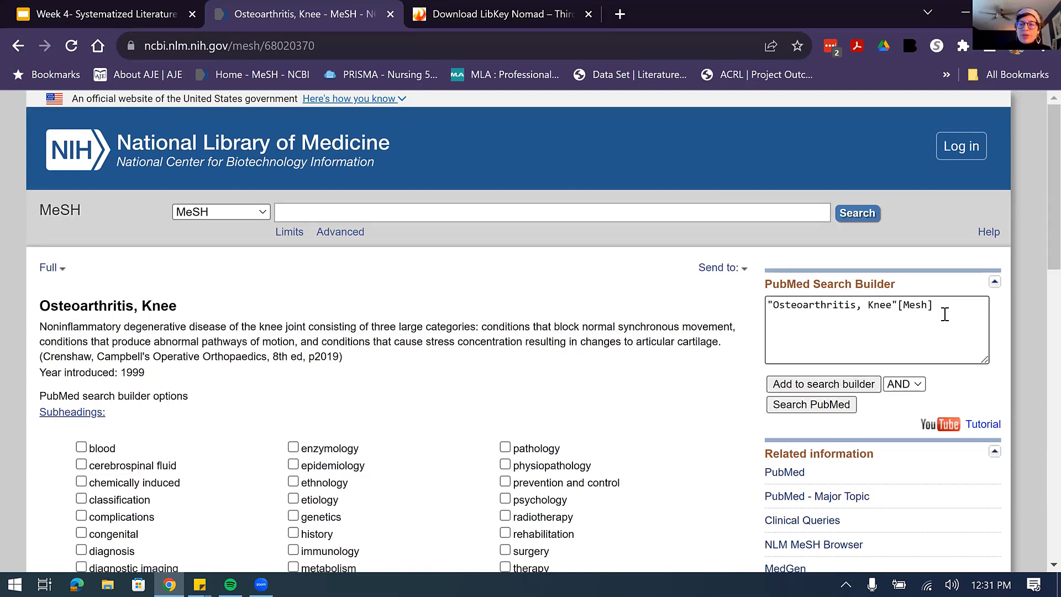
click(806, 409)
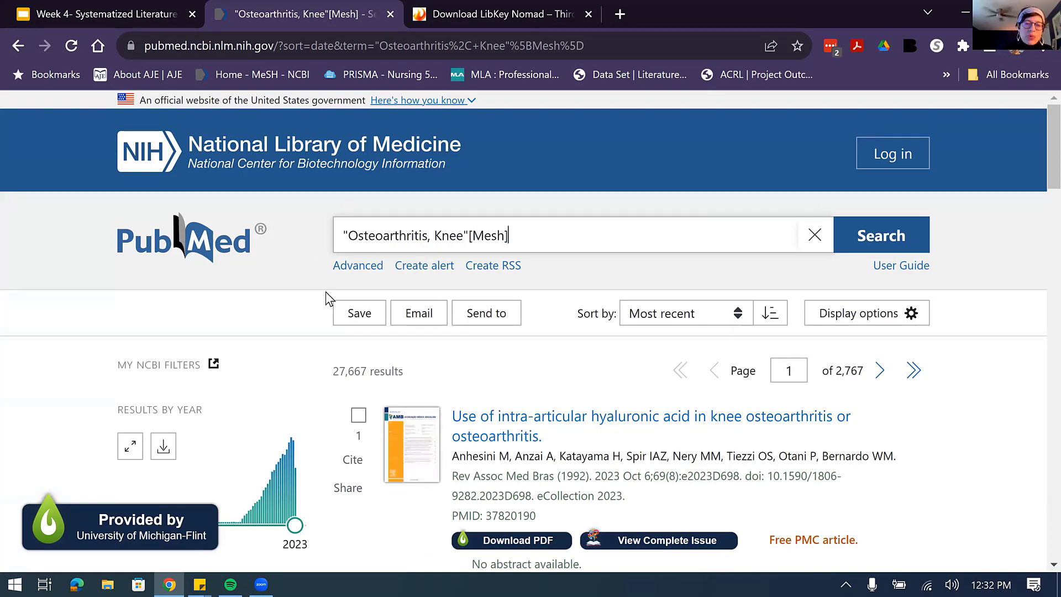
Step: Open PubMed's advanced search builder and add the "Hydrotherapy"[Mesh] search from the history to the query box
click(356, 267)
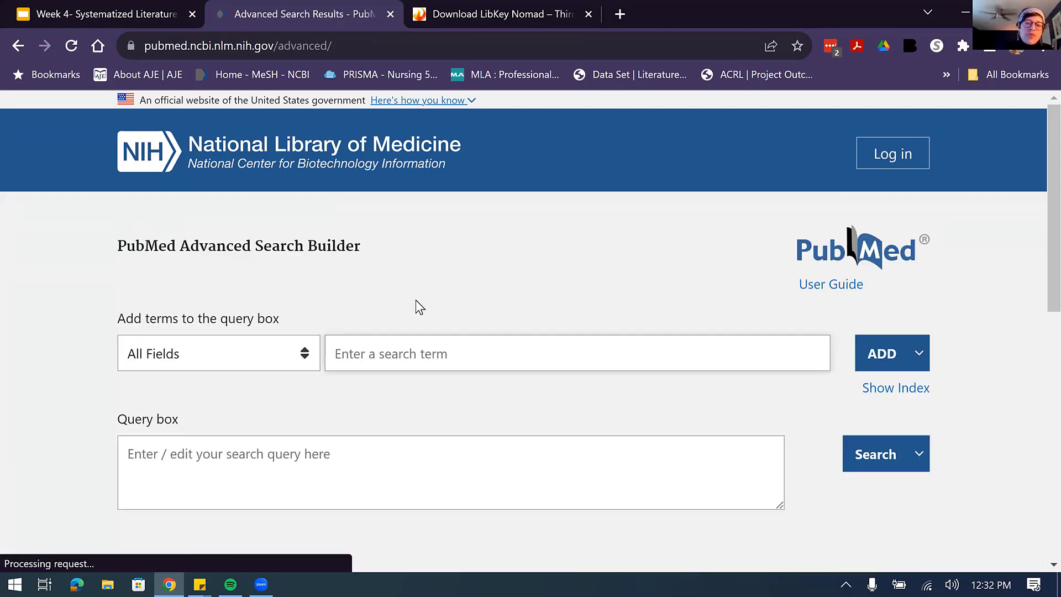
scroll(417, 301, down, 4)
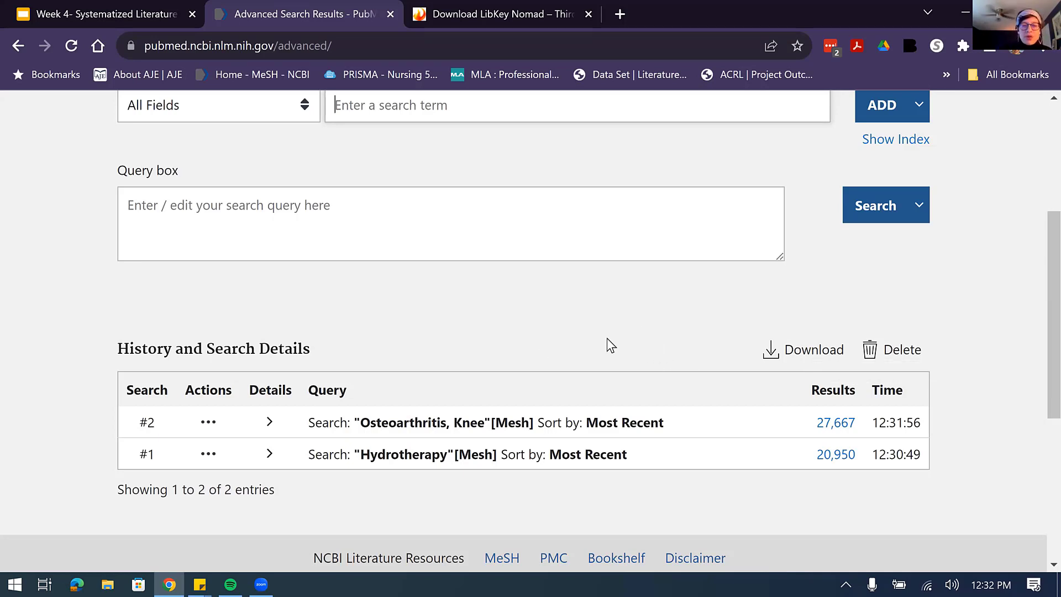
scroll(456, 333, down, 2)
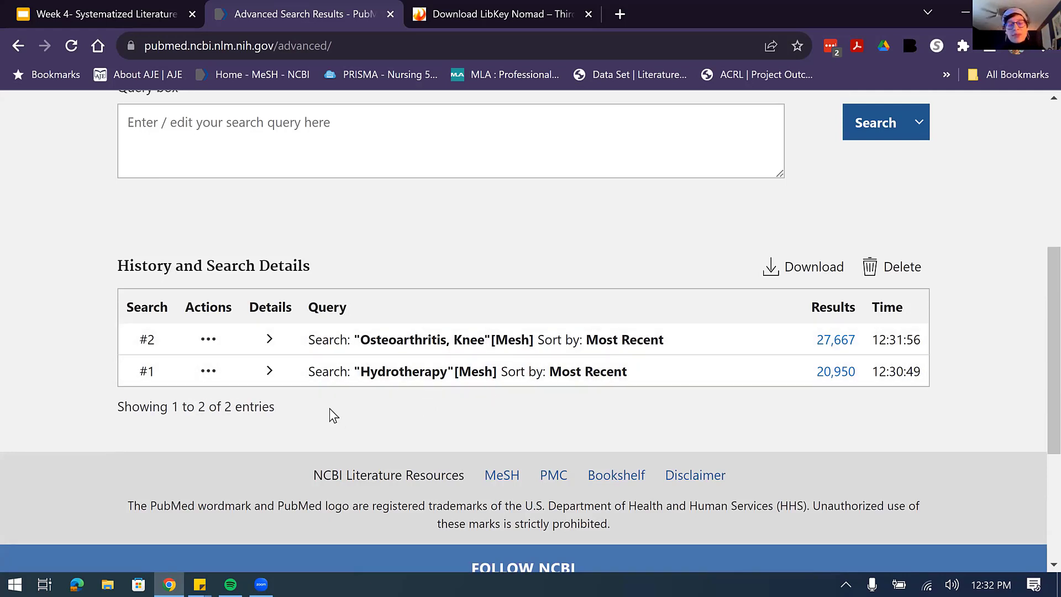
click(209, 371)
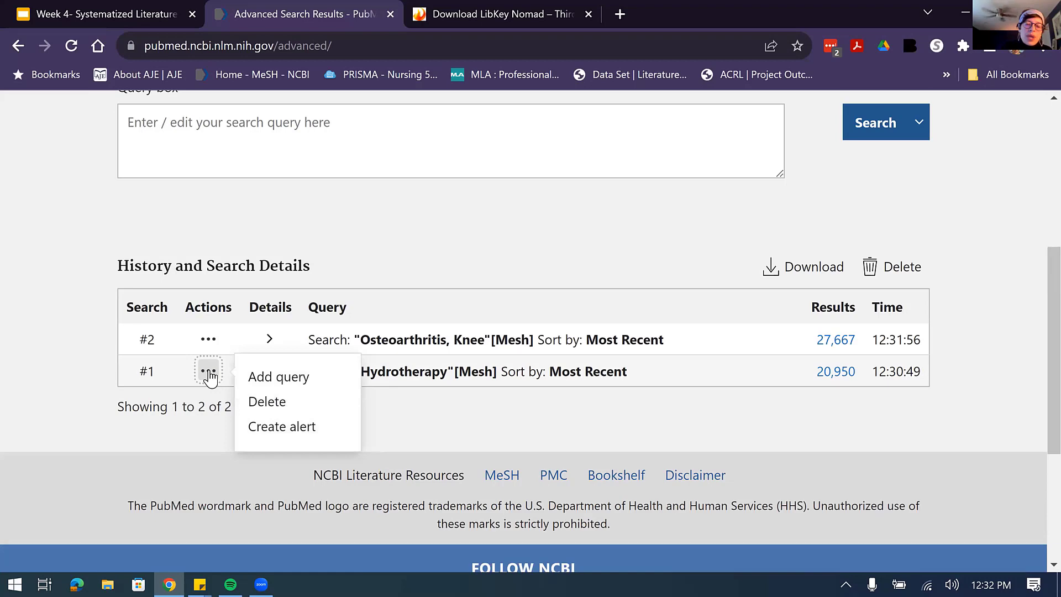
click(271, 381)
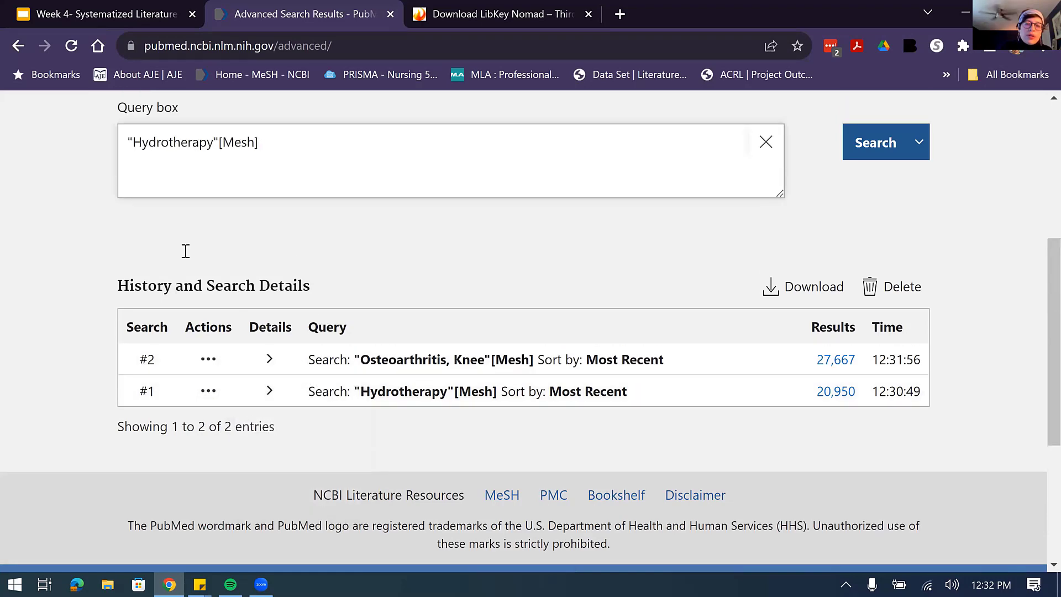
Step: Set the search field for the added terms to Title/Abstract
scroll(186, 251, up, 1)
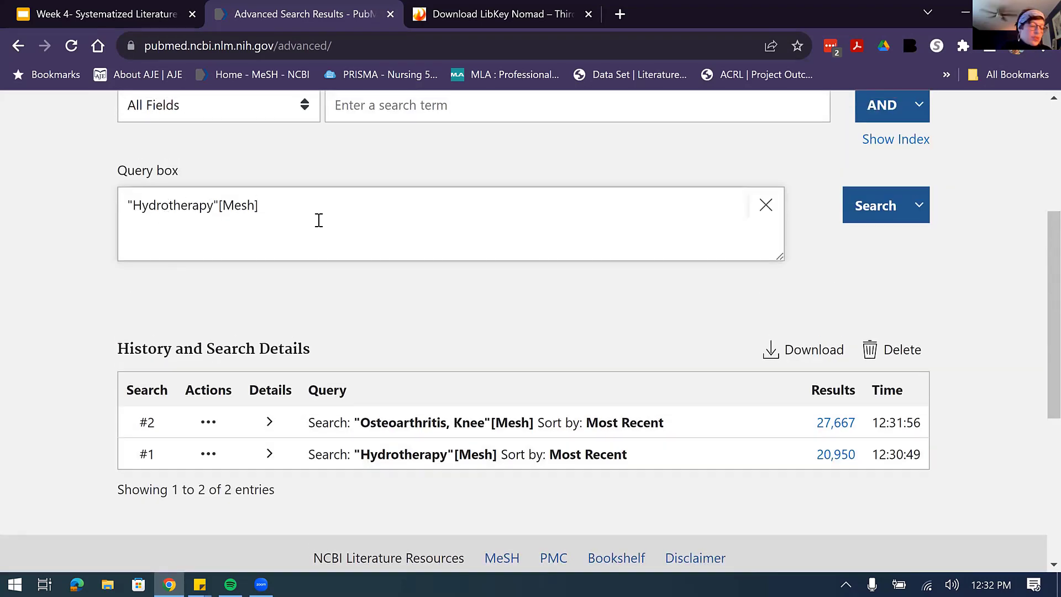
scroll(319, 220, up, 1)
scroll(319, 220, down, 1)
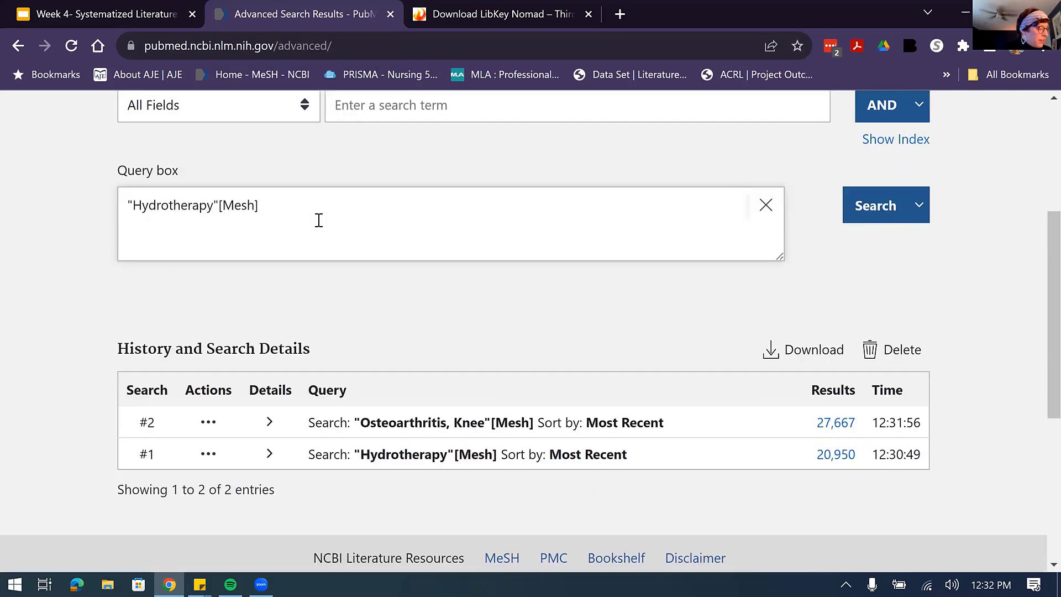
scroll(277, 254, up, 1)
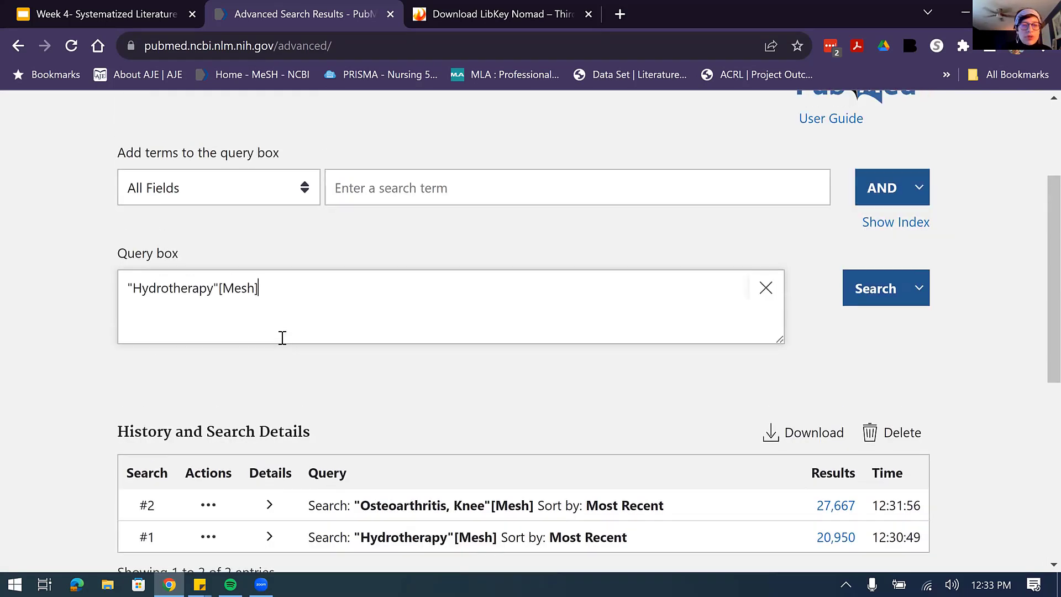
scroll(244, 237, up, 1)
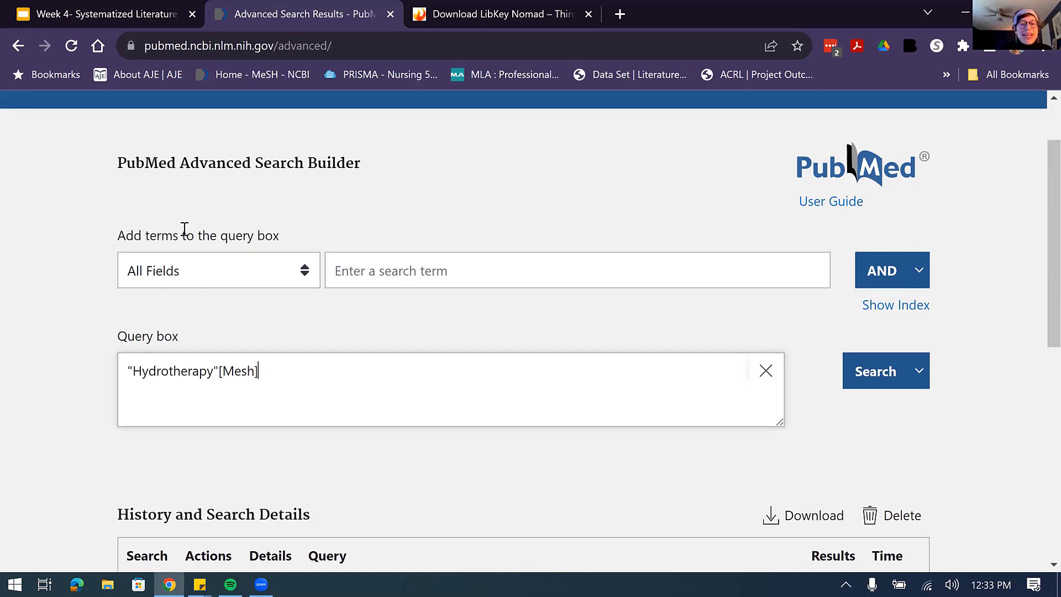
click(303, 269)
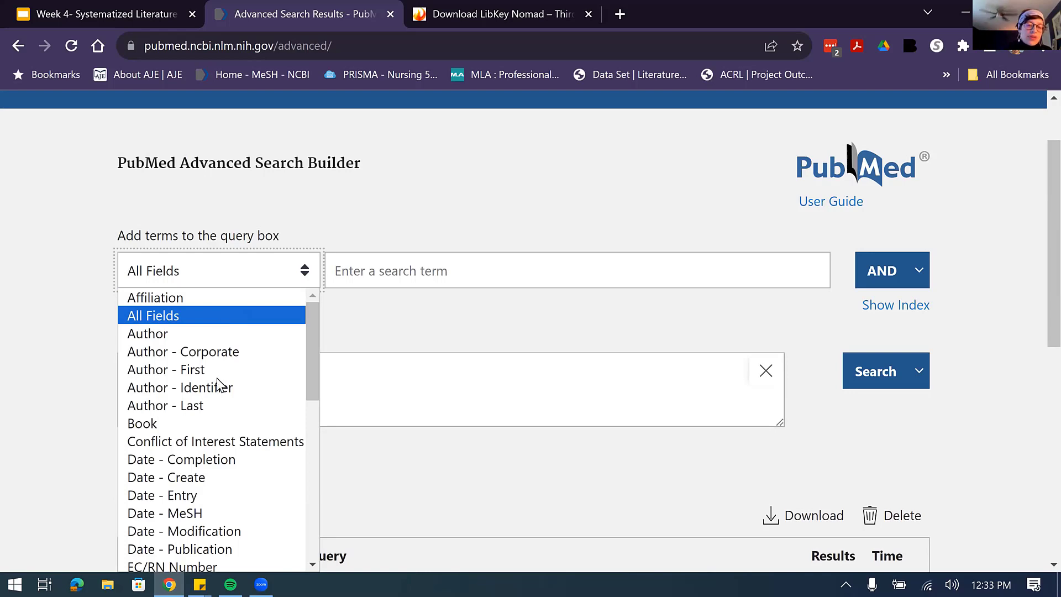
scroll(216, 382, down, 8)
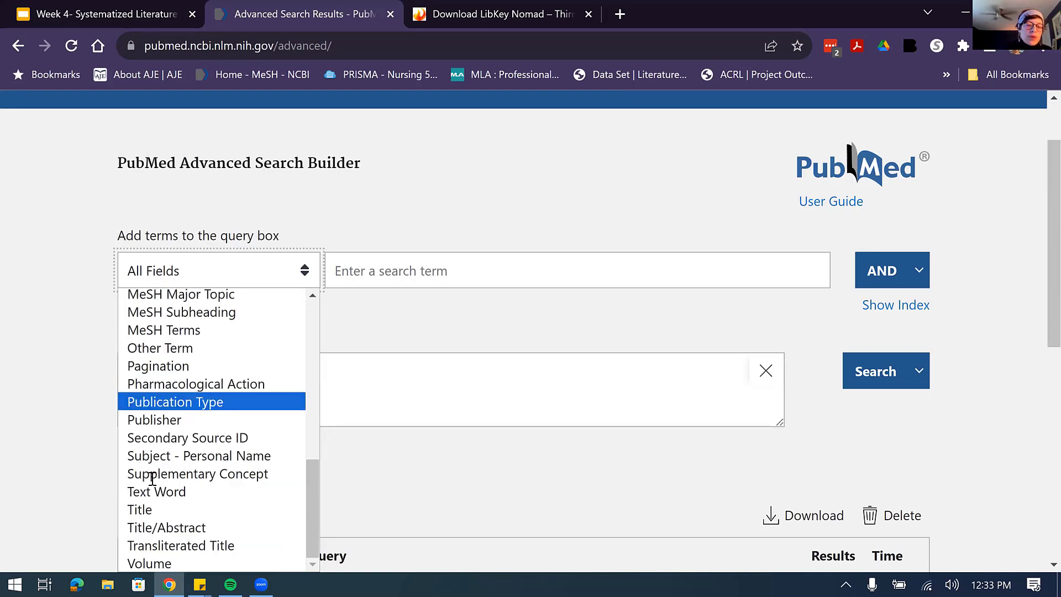
scroll(105, 420, down, 2)
click(197, 187)
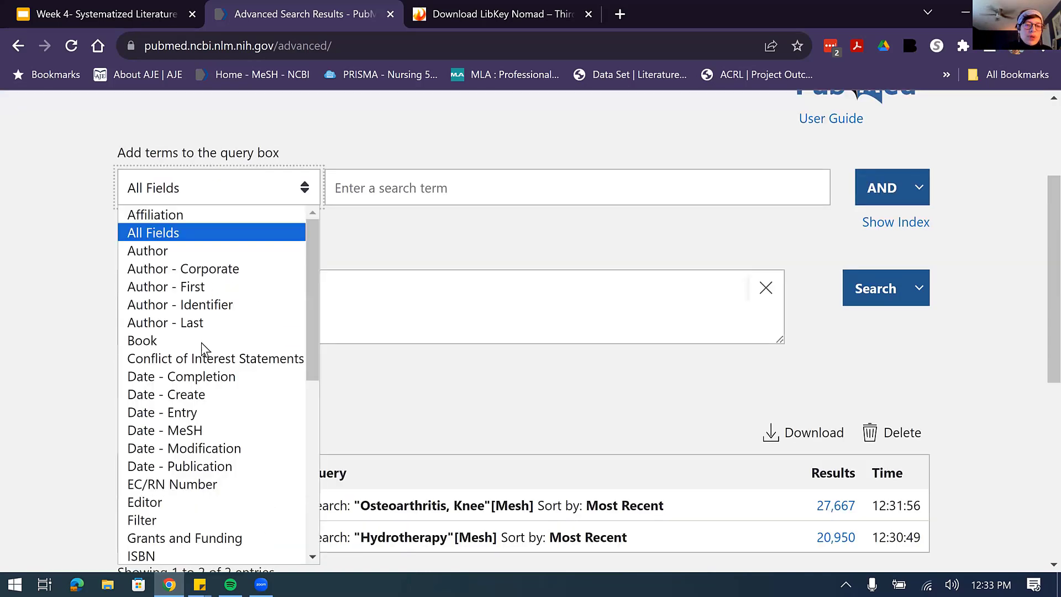
scroll(191, 442, down, 7)
click(188, 522)
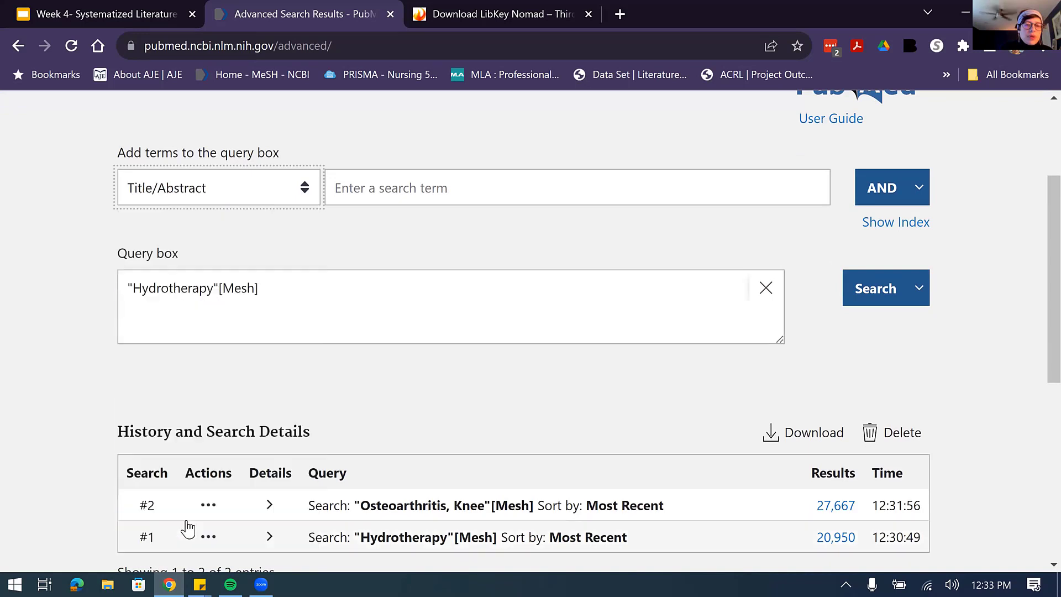
Step: Enter "whirlpool" OR "hot tub" OR "water shiatsu" as the Title/Abstract search term, each phrase in quotation marks
click(394, 187)
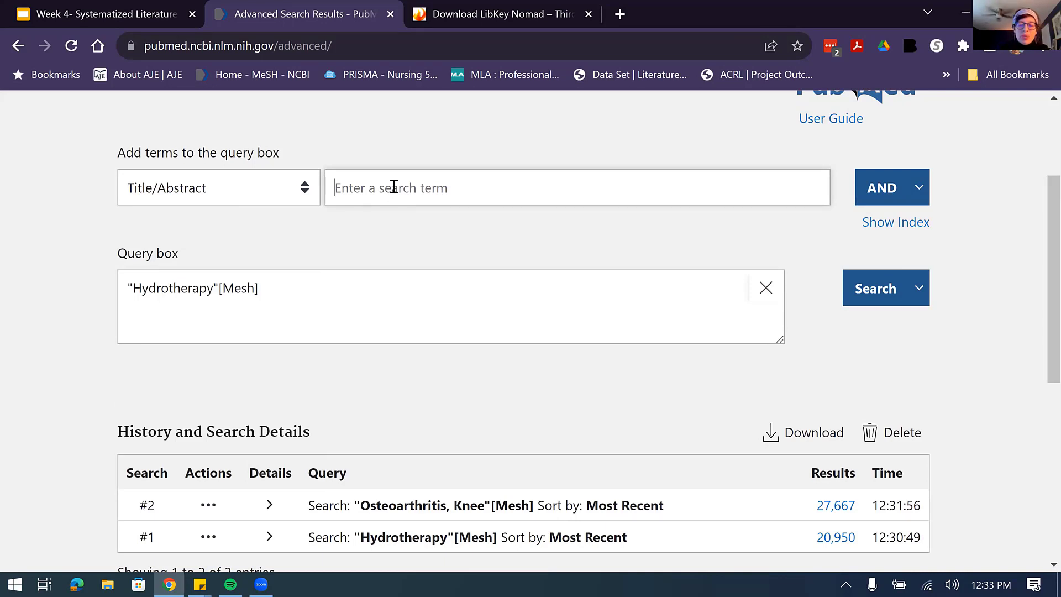
text("whir)
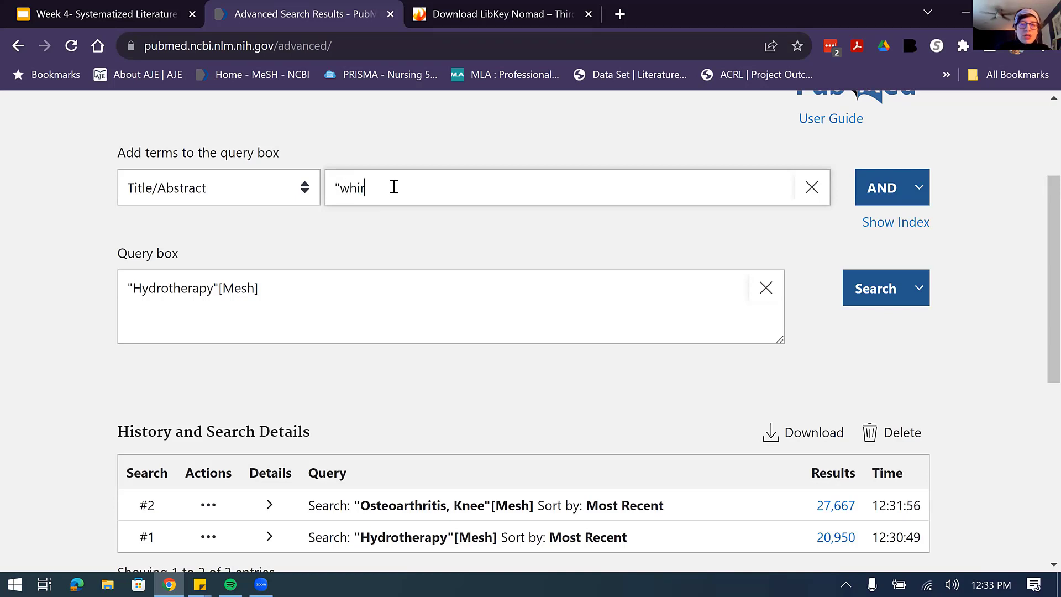
text(lpool)
text(")
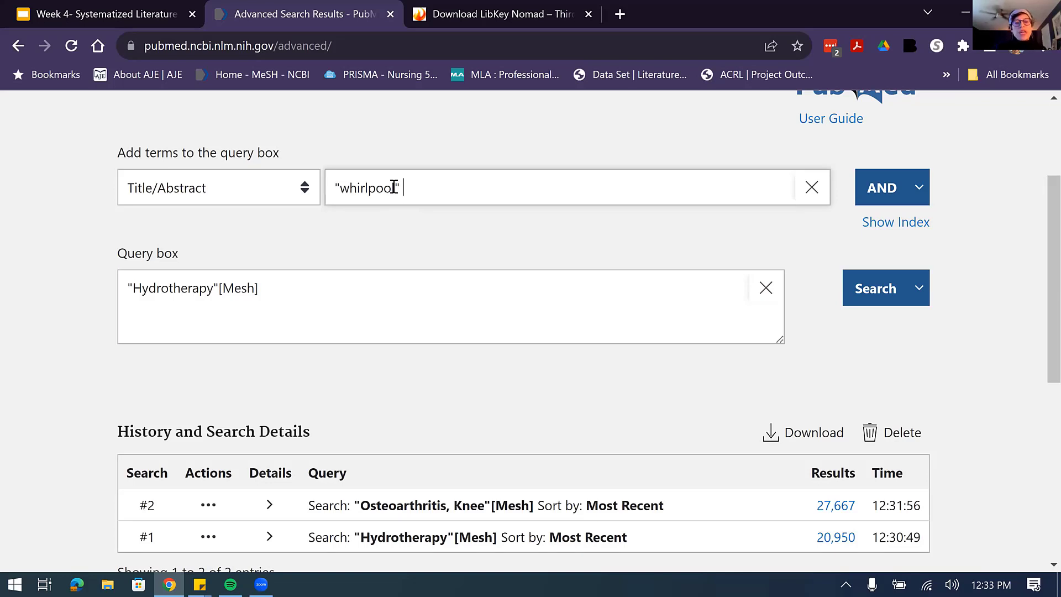
text(OR )
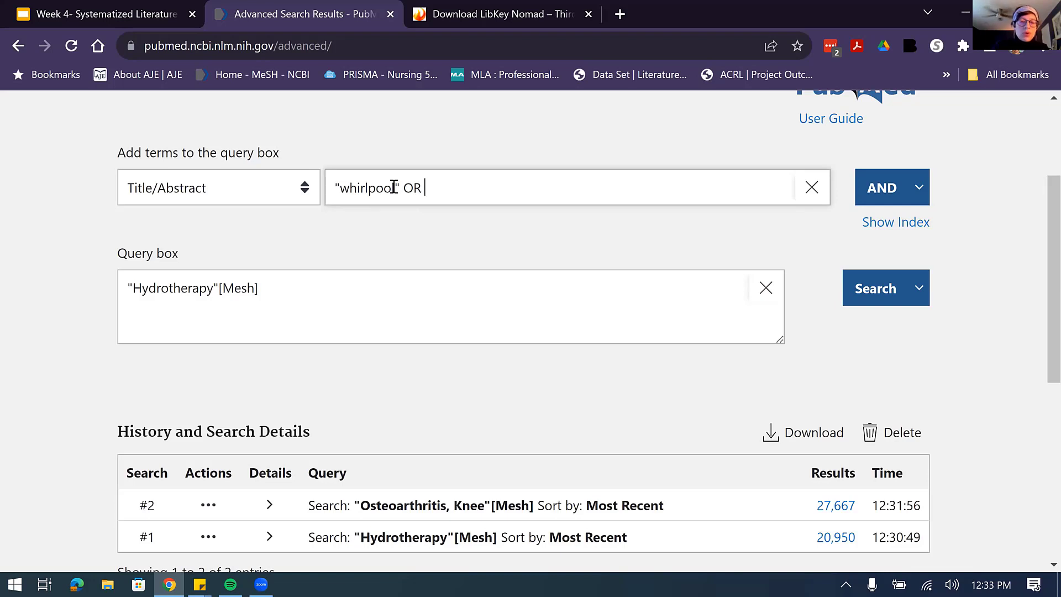
text("hot to)
key(BackSpace)
text(ub" OR )
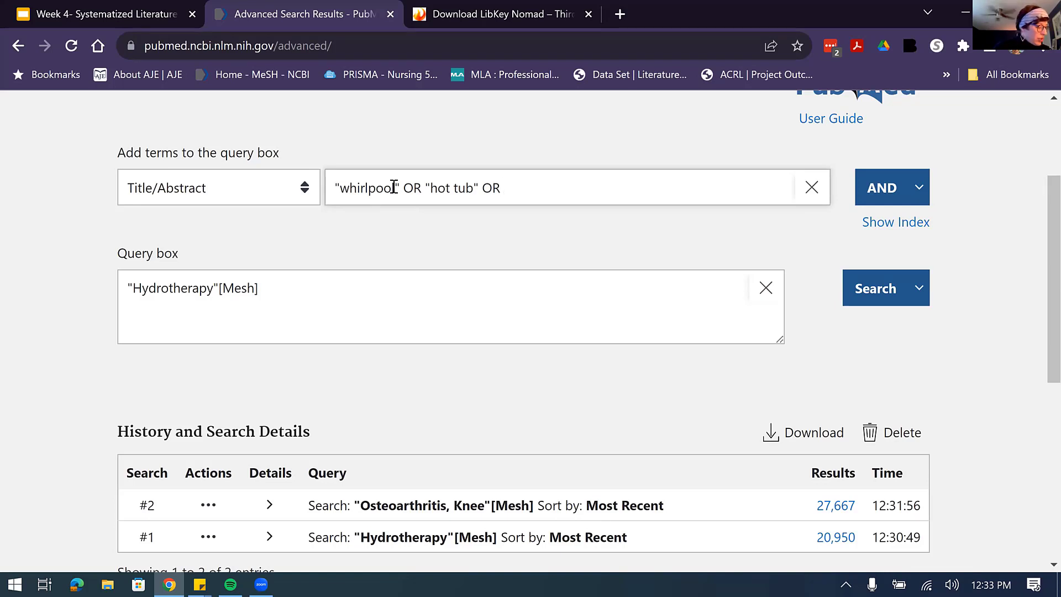
text("wat)
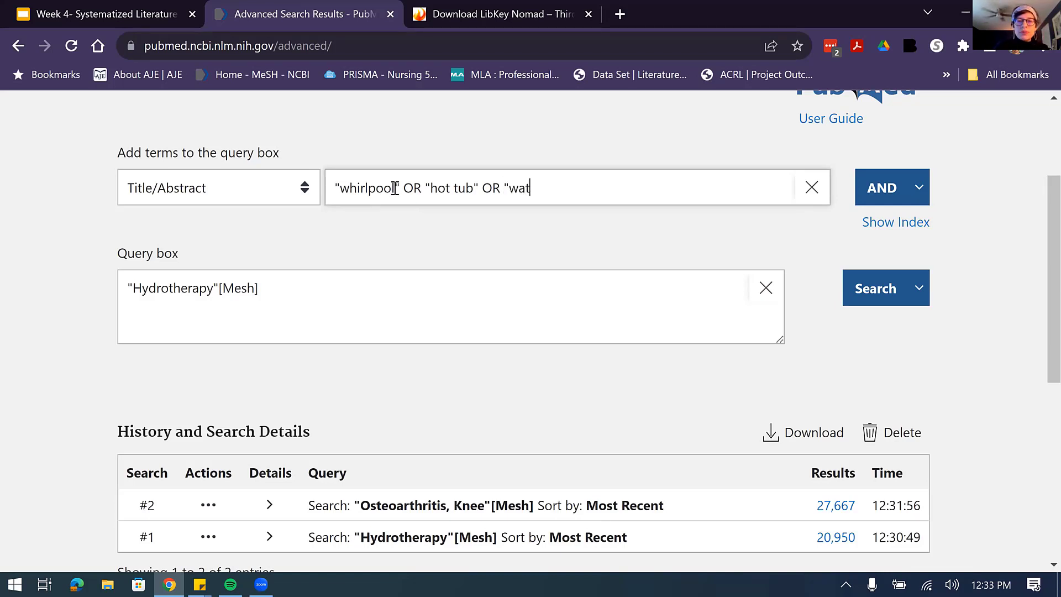
text(er shiatsu")
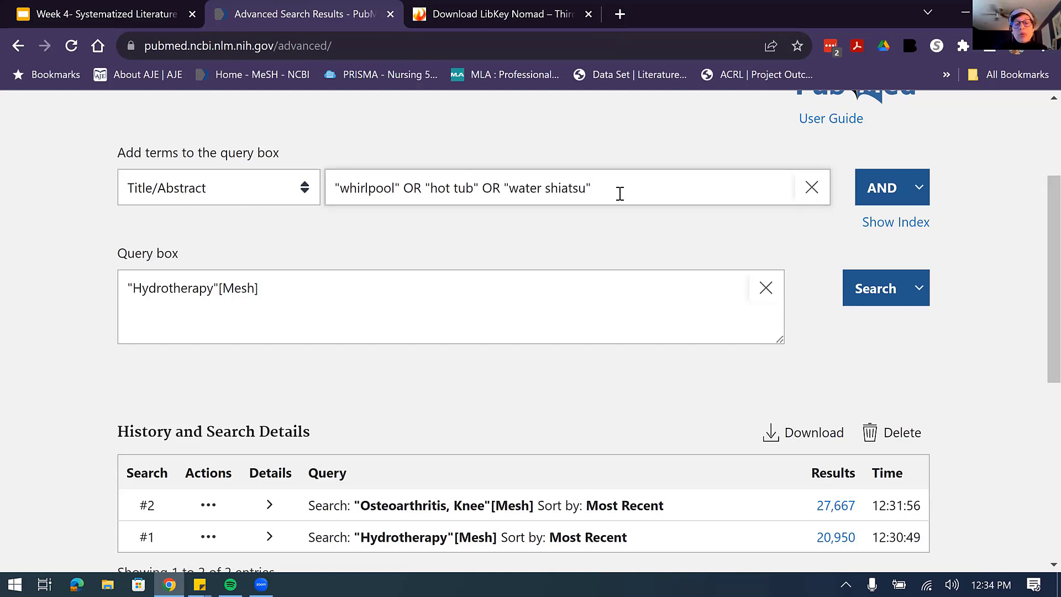
Step: Add the whirlpool, hot tub and water shiatsu terms to the Hydrotherapy query with OR and run the search
click(919, 191)
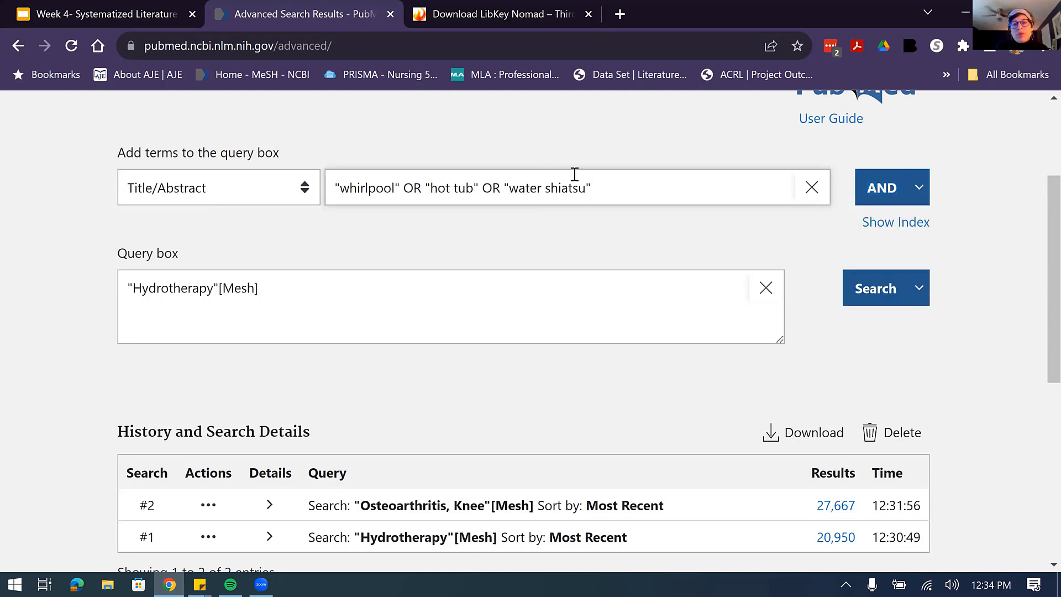
click(919, 191)
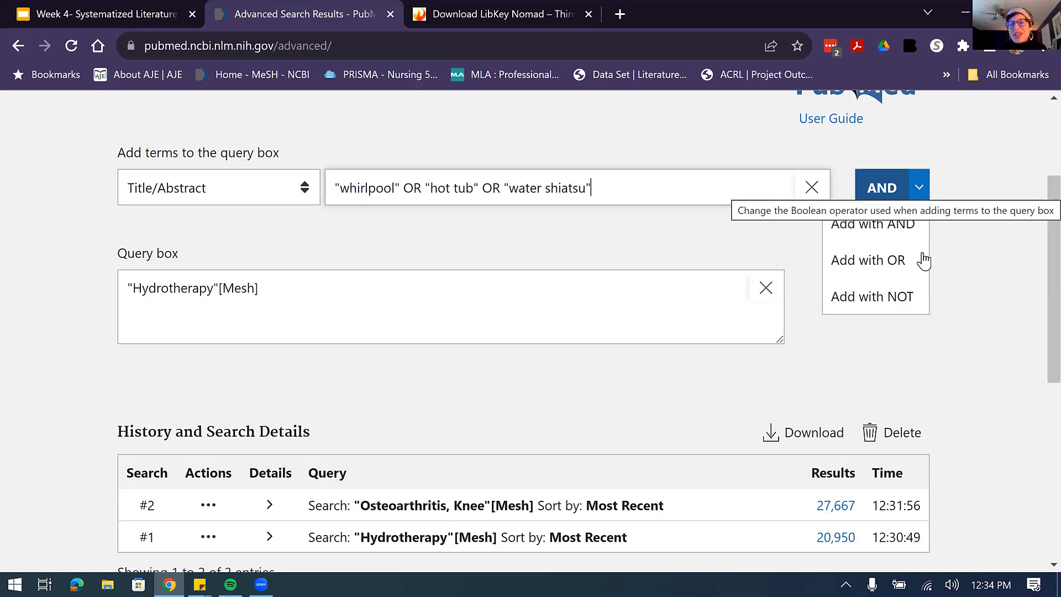
click(883, 261)
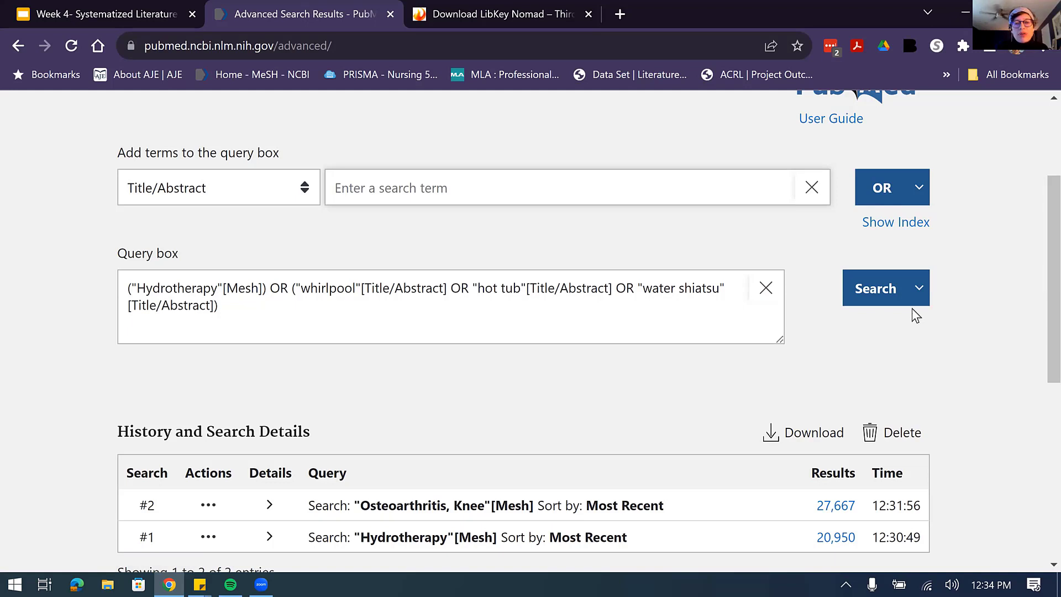
click(872, 299)
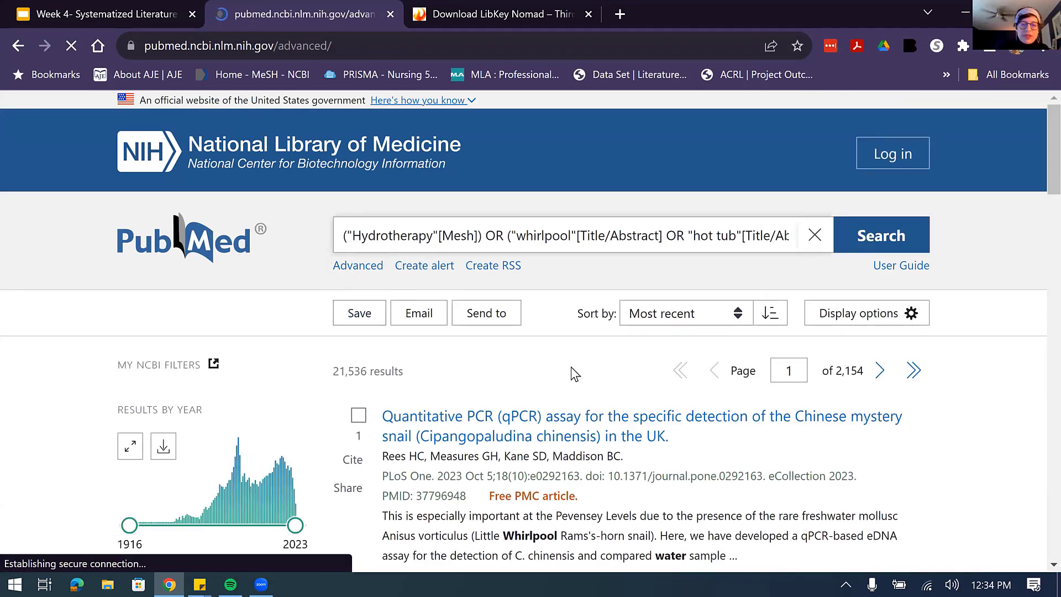
Step: Return to the advanced search builder and add the "Osteoarthritis, Knee"[Mesh] search from the history to the query box
scroll(572, 367, down, 6)
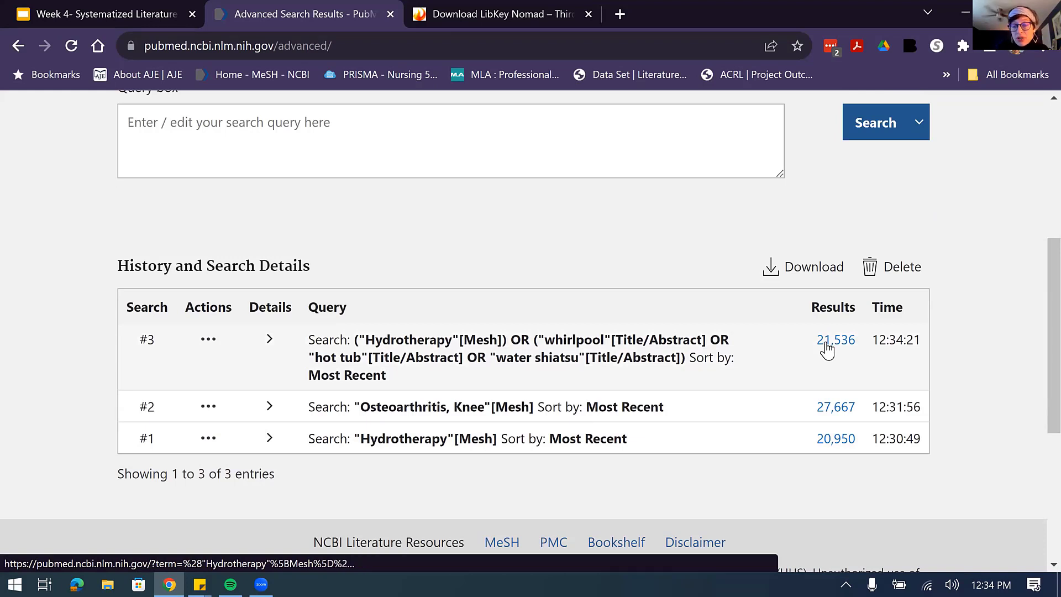
click(208, 406)
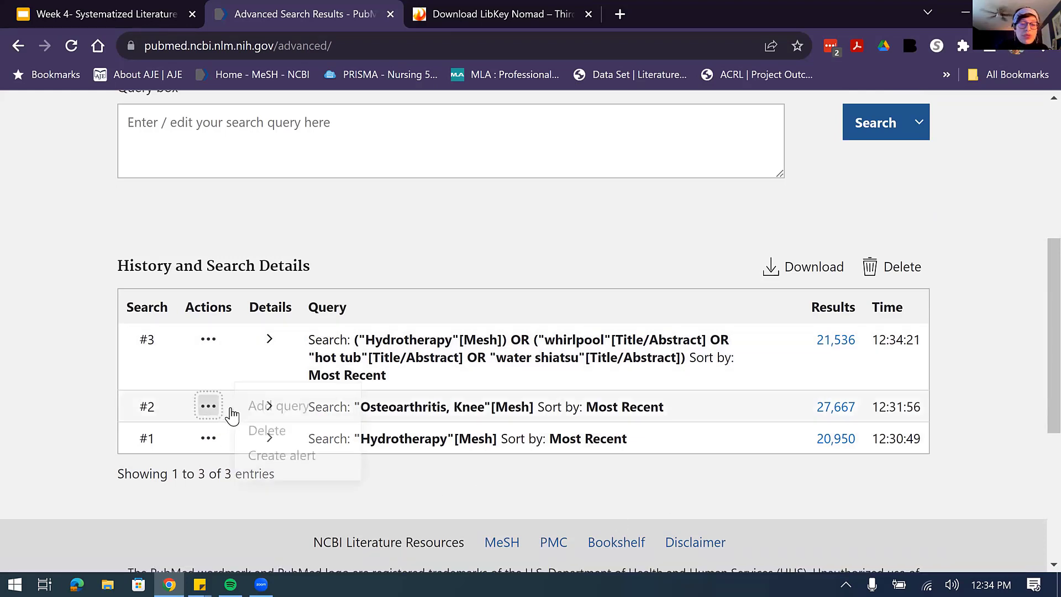
click(288, 419)
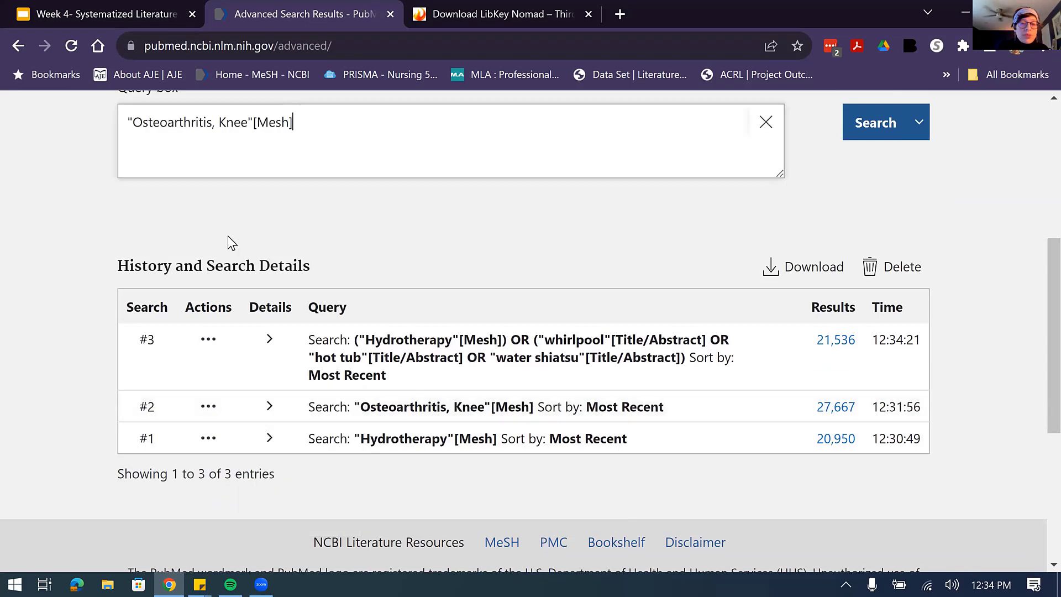
click(209, 406)
scroll(259, 260, up, 3)
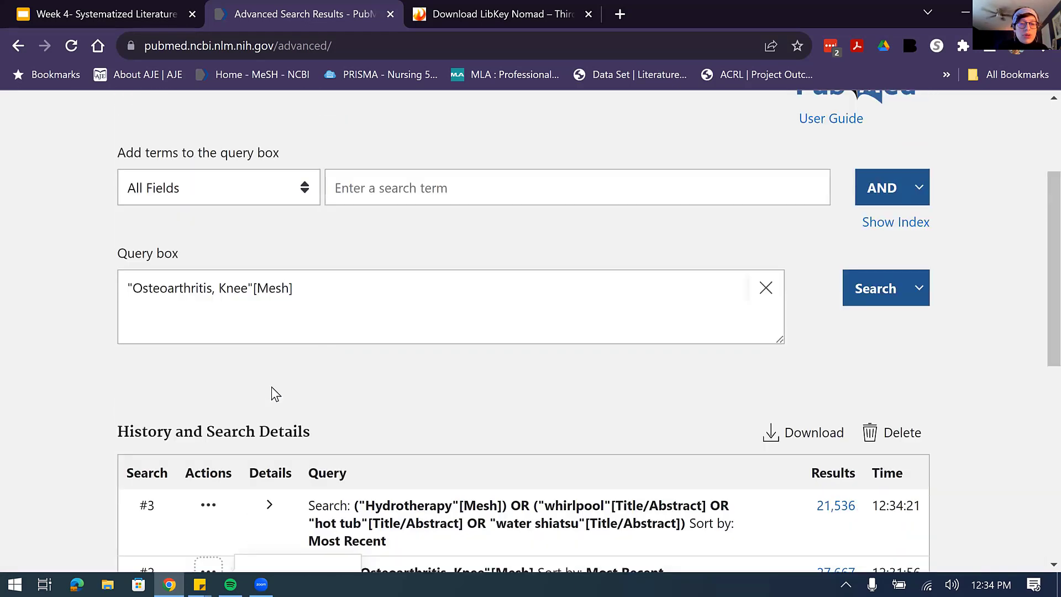
Step: Enter "knee osteoarthritis" in quotation marks as the search term to add
click(382, 189)
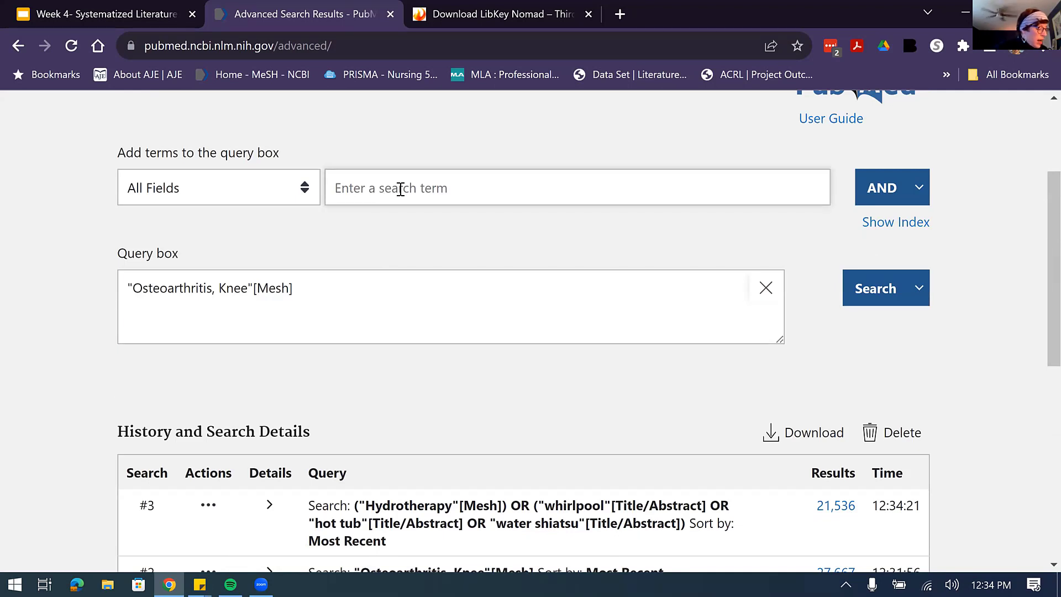
text("knee)
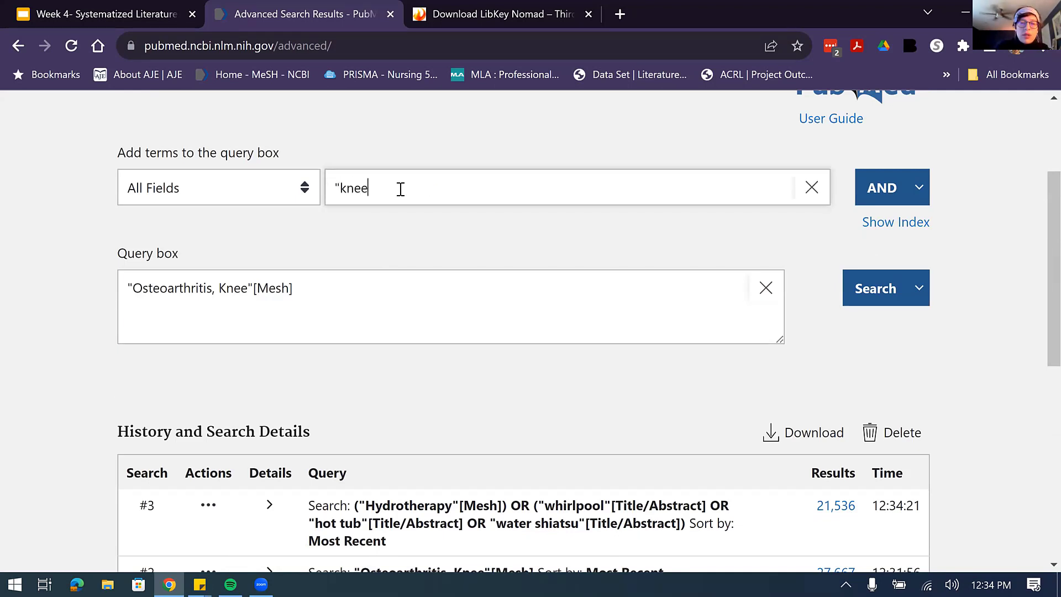
text( os)
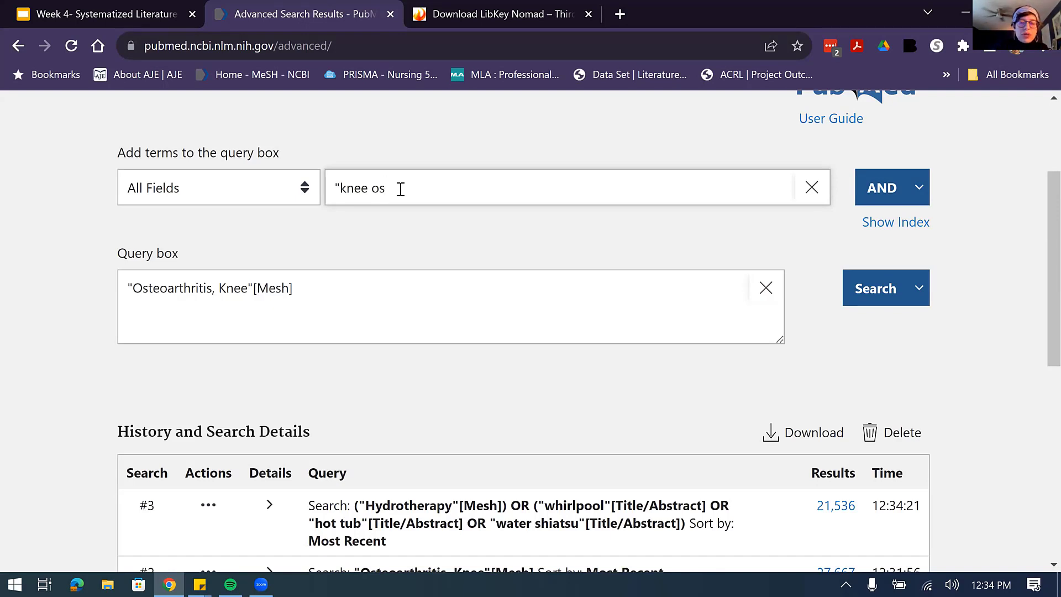
text(teoarthri)
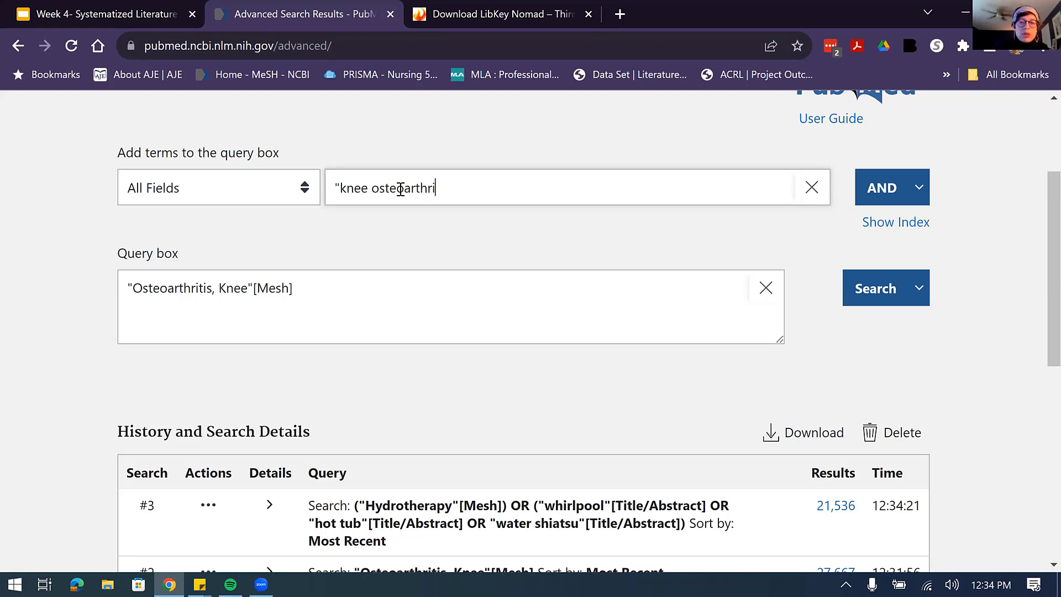
text(tis)
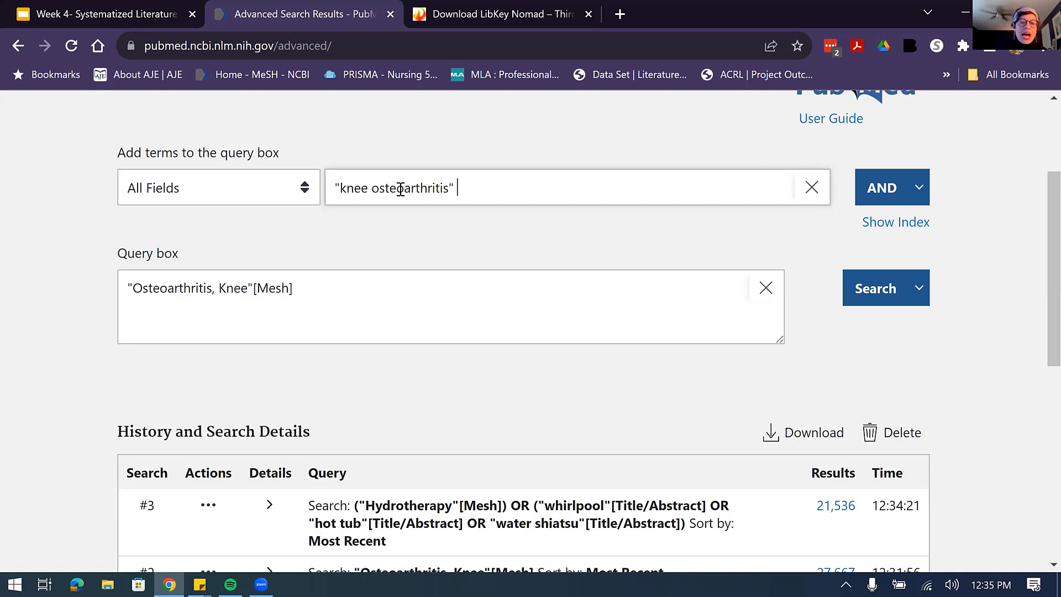
Step: Set the search field for the knee osteoarthritis phrase to Title/Abstract
click(305, 194)
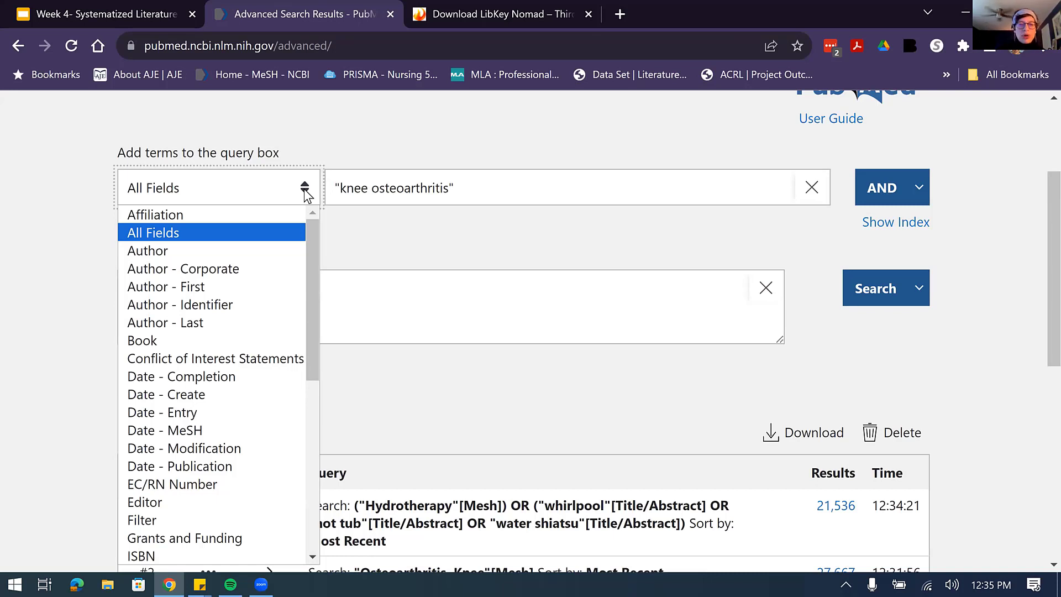
scroll(248, 343, down, 3)
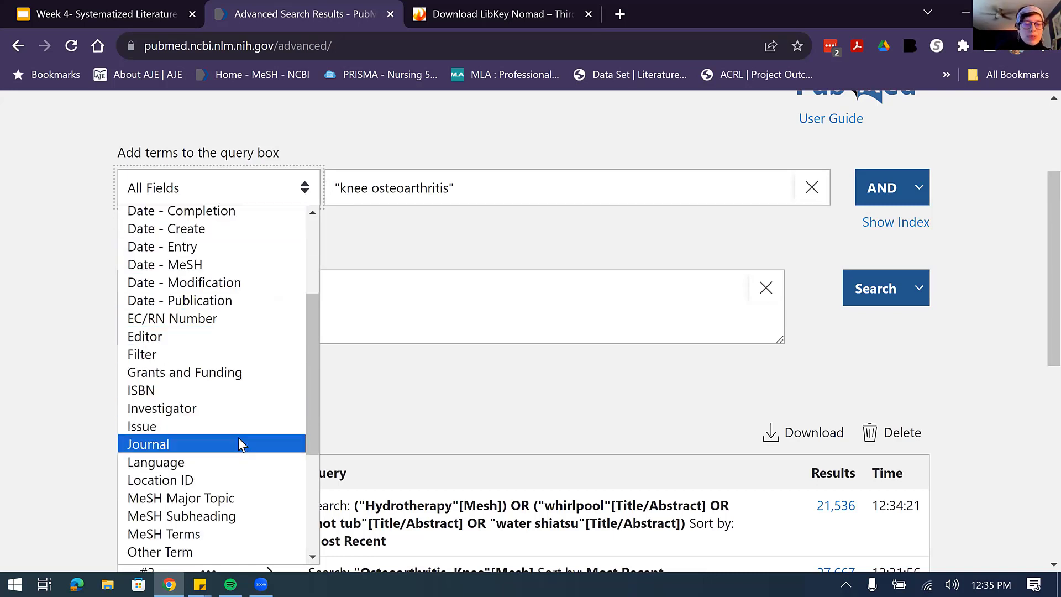
scroll(226, 420, down, 4)
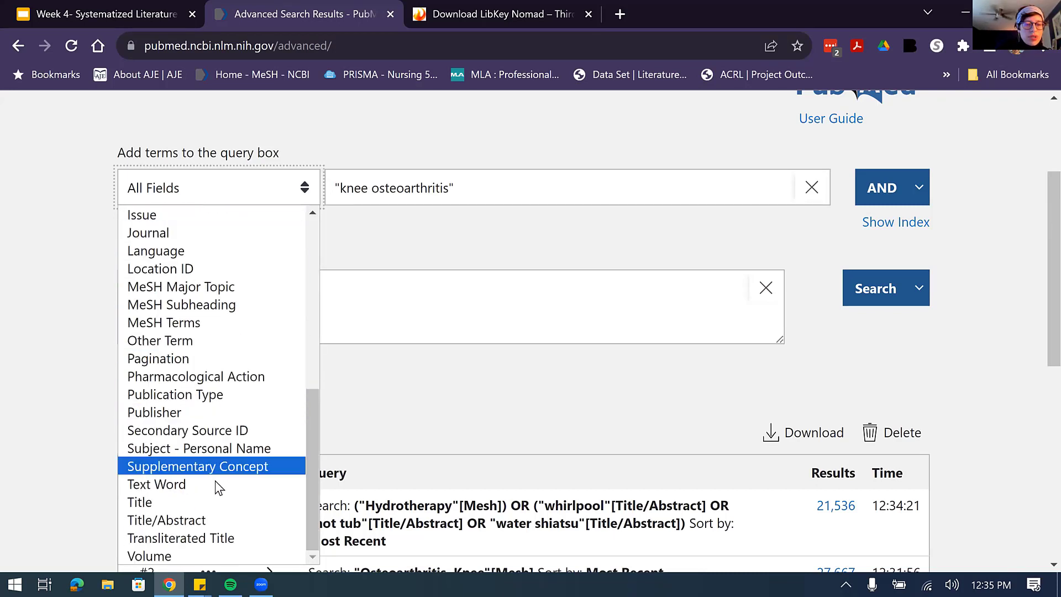
click(210, 521)
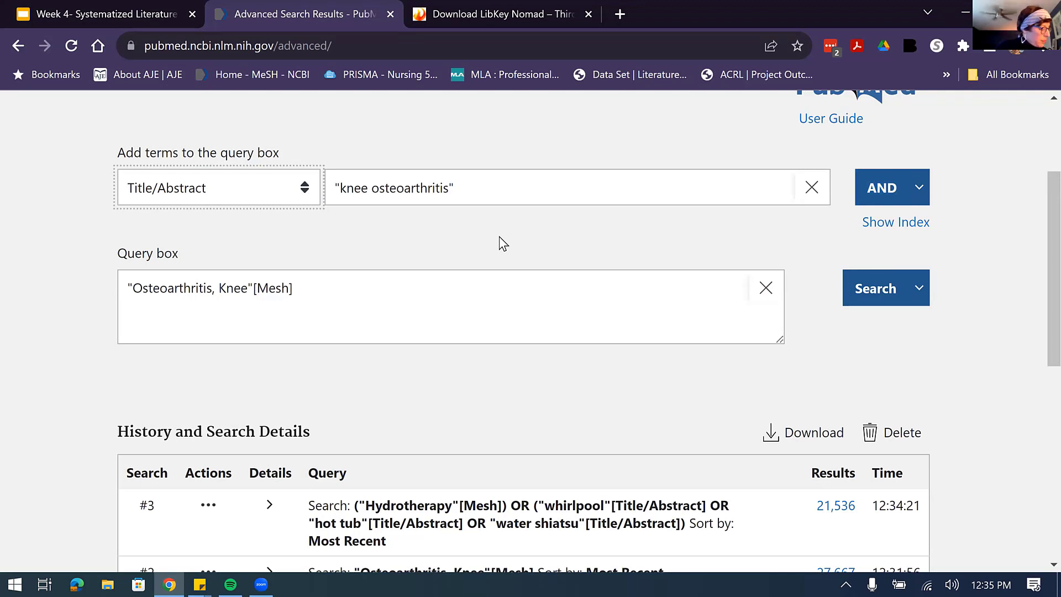
Step: Add the knee osteoarthritis phrase to the "Osteoarthritis, Knee"[Mesh] query with OR and run the search
click(919, 189)
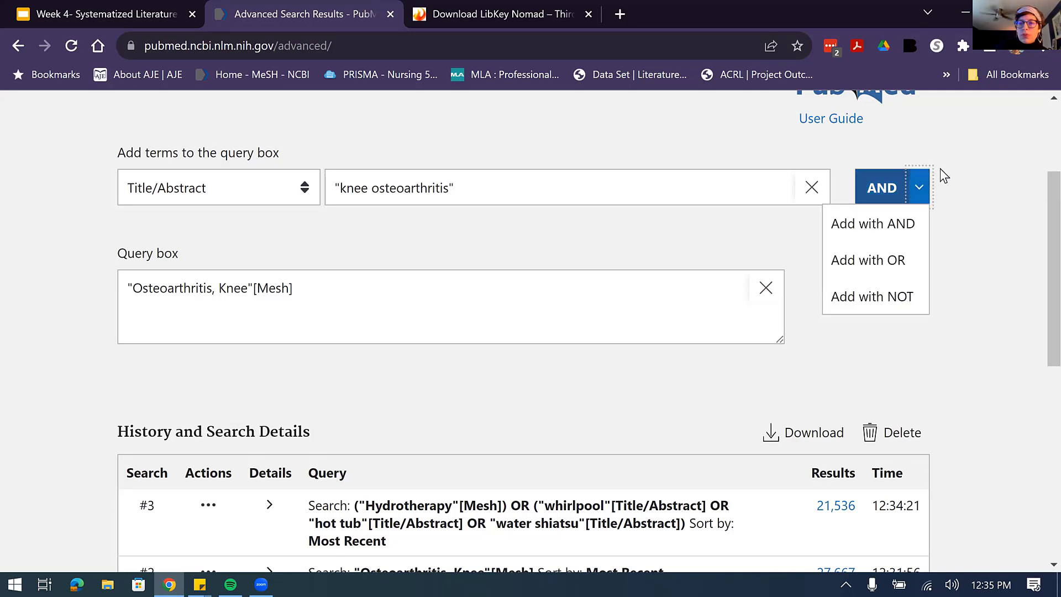
click(919, 189)
click(919, 193)
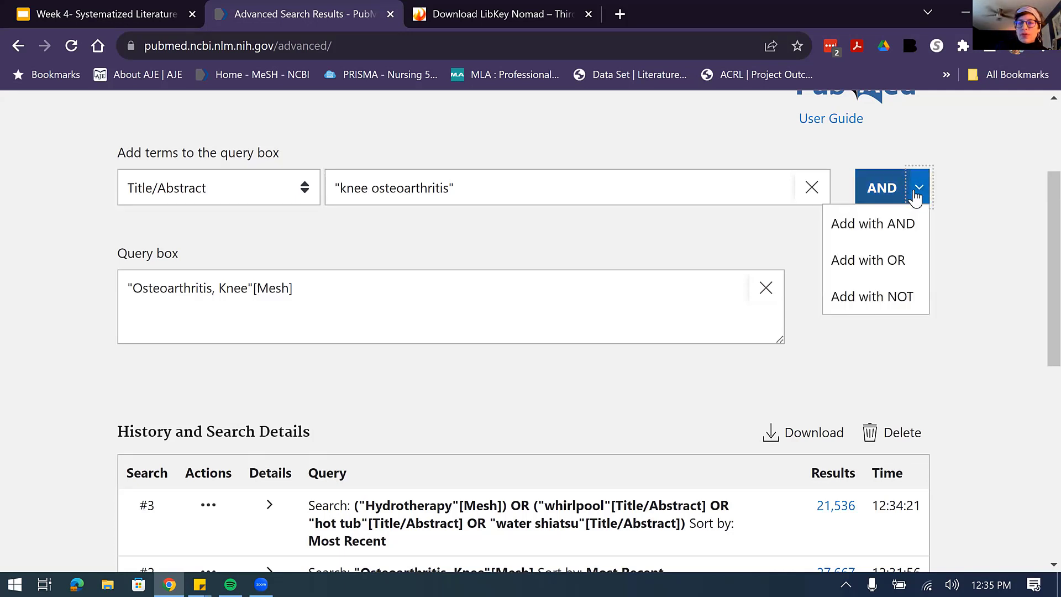
click(884, 262)
click(865, 309)
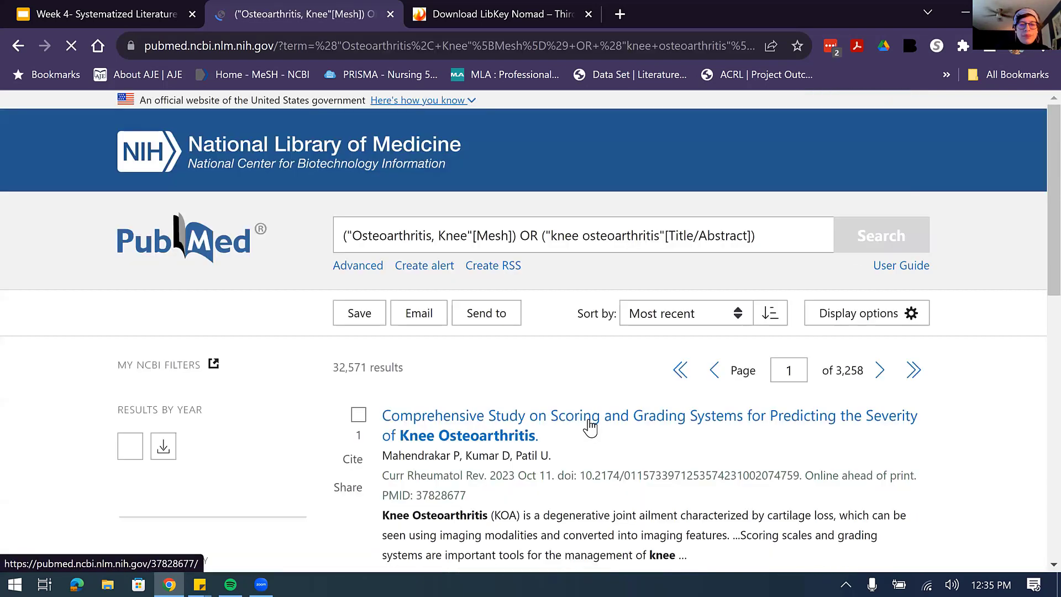
Step: Reopen the advanced search builder and add search #4, the combined knee osteoarthritis search, from the history to the query box
click(358, 267)
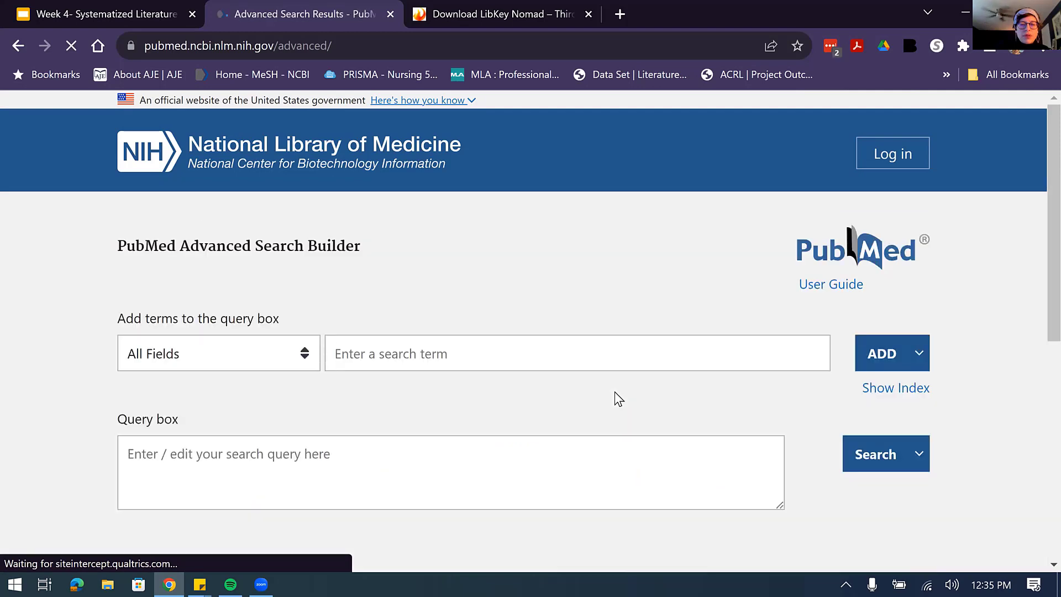
scroll(614, 391, down, 5)
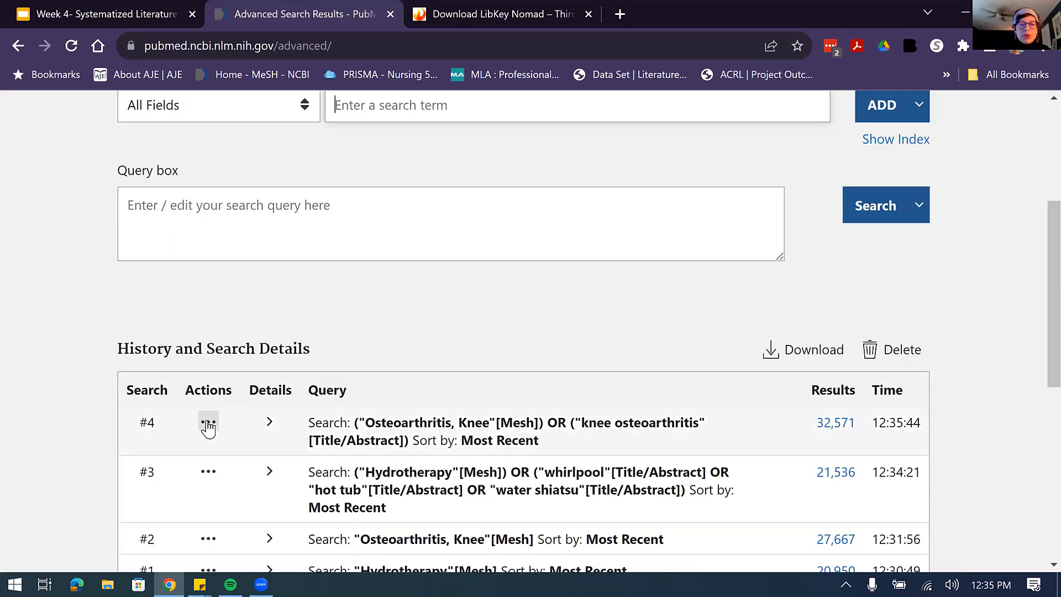
click(208, 423)
click(275, 430)
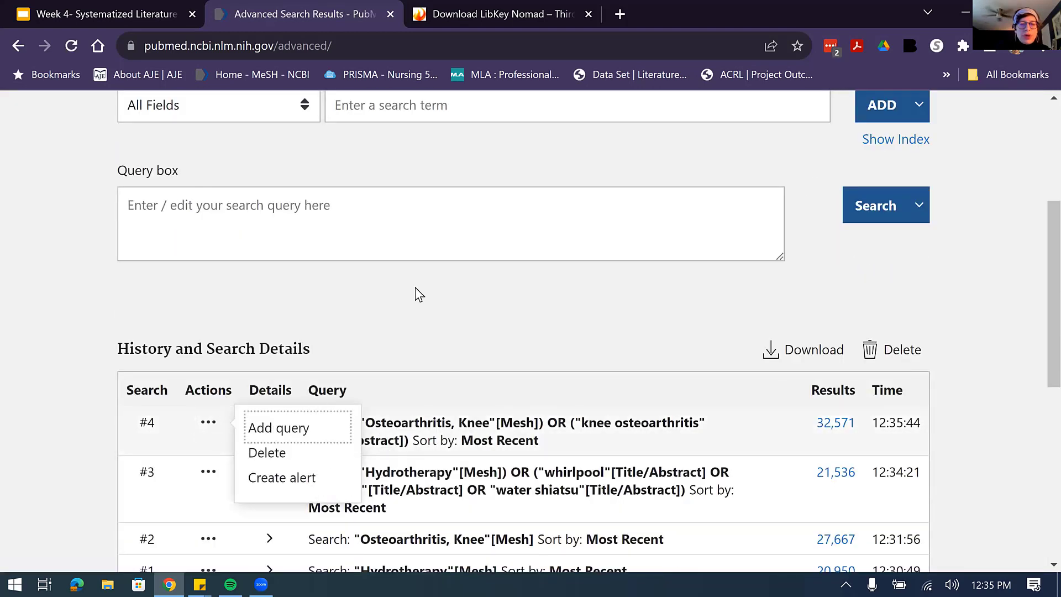
Step: Append the proximity operator :~2 after the [Title/Abstract] tag of "knee osteoarthritis", inside the closing parenthesis, and run the search
click(541, 205)
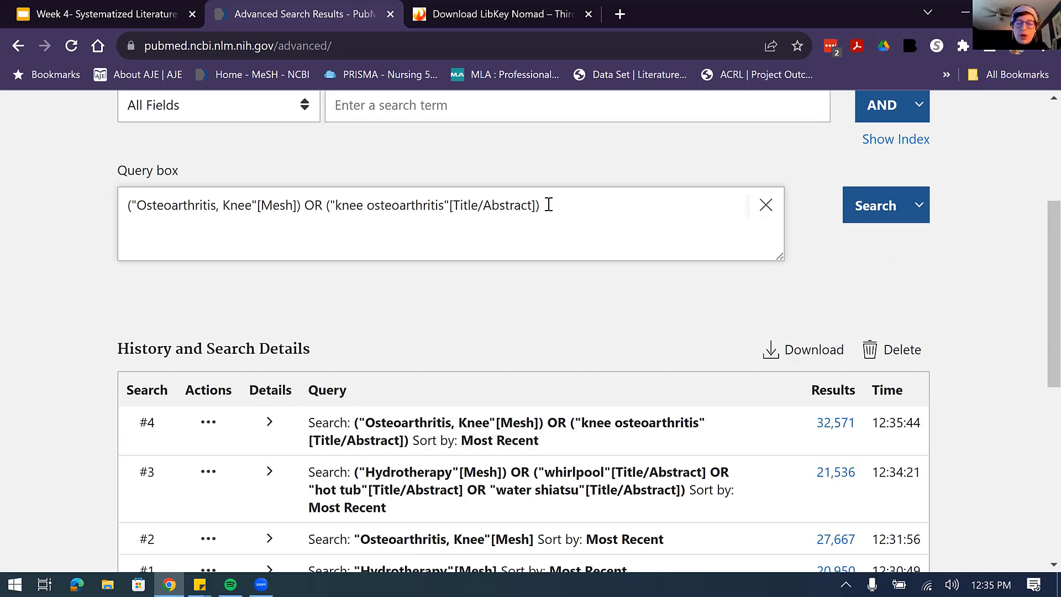
key(Left)
text(:~)
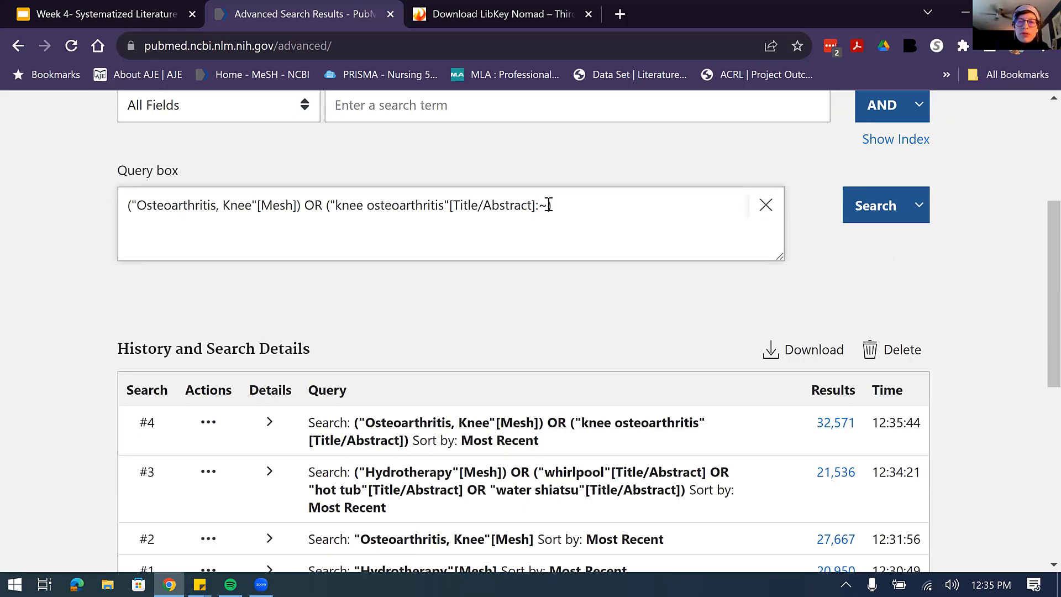
text(2)
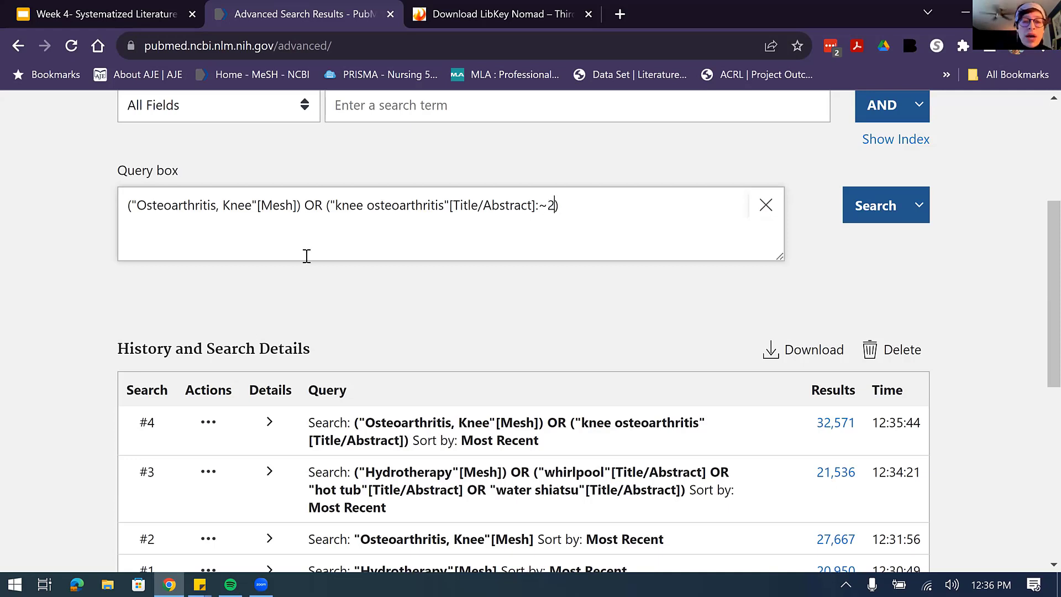
click(554, 209)
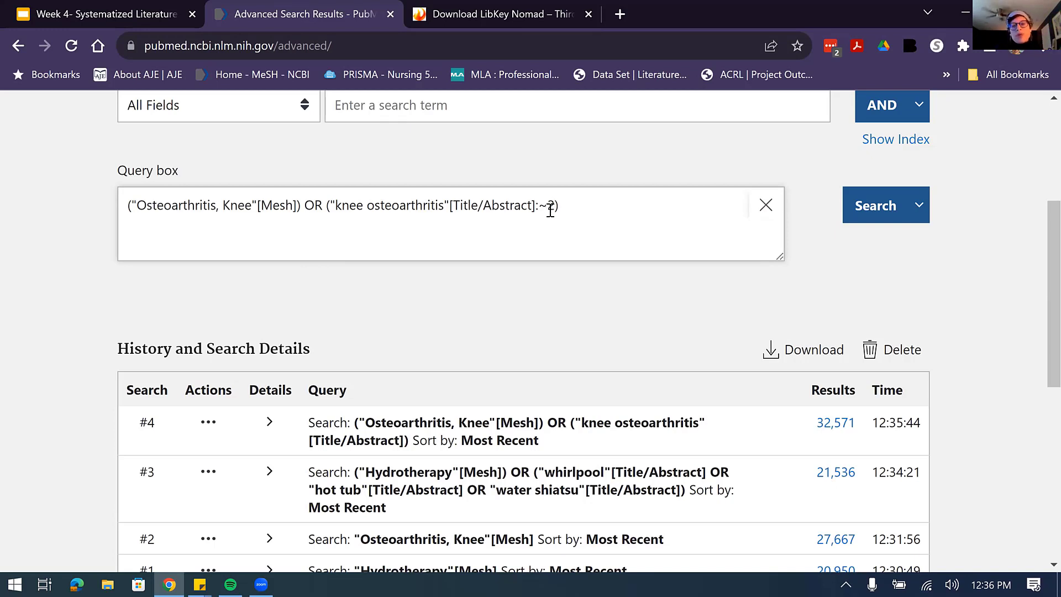
double_click(552, 209)
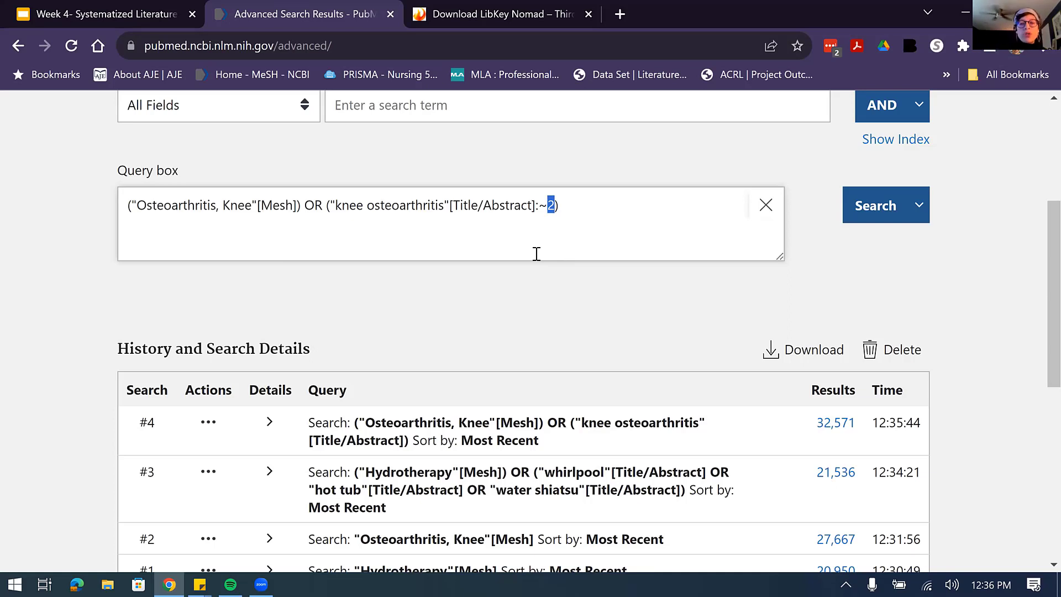
click(485, 325)
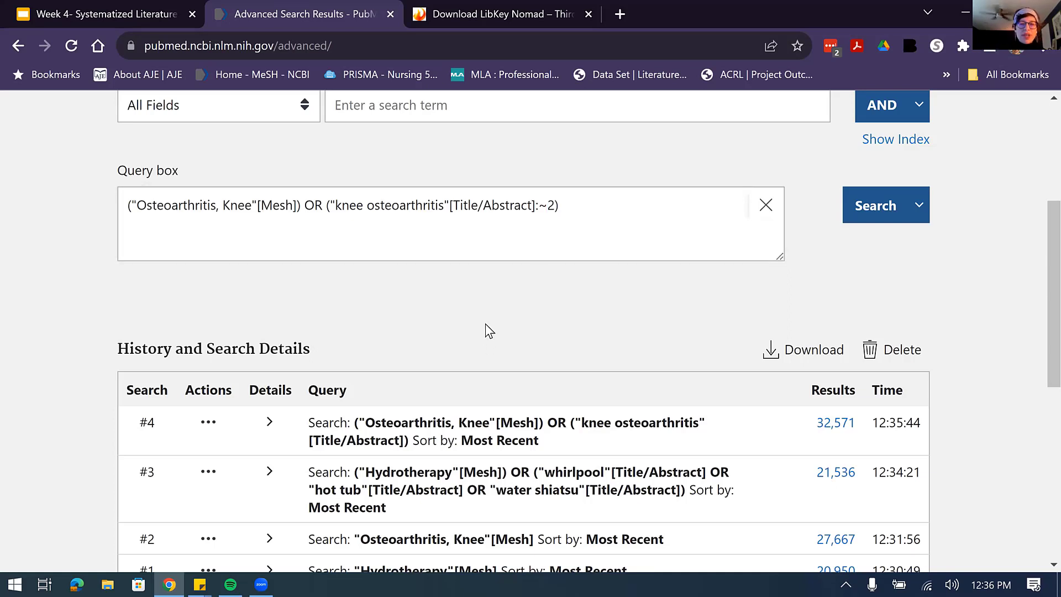
click(868, 216)
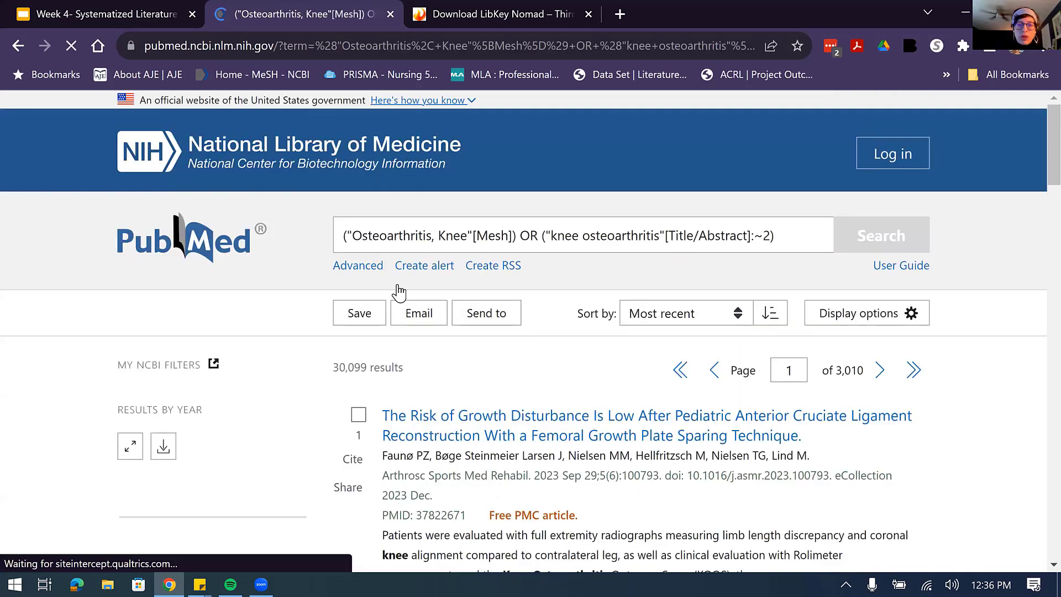
Step: Reopen the advanced search builder and add search #3, the combined hydrotherapy search, from the history to the query box
click(359, 266)
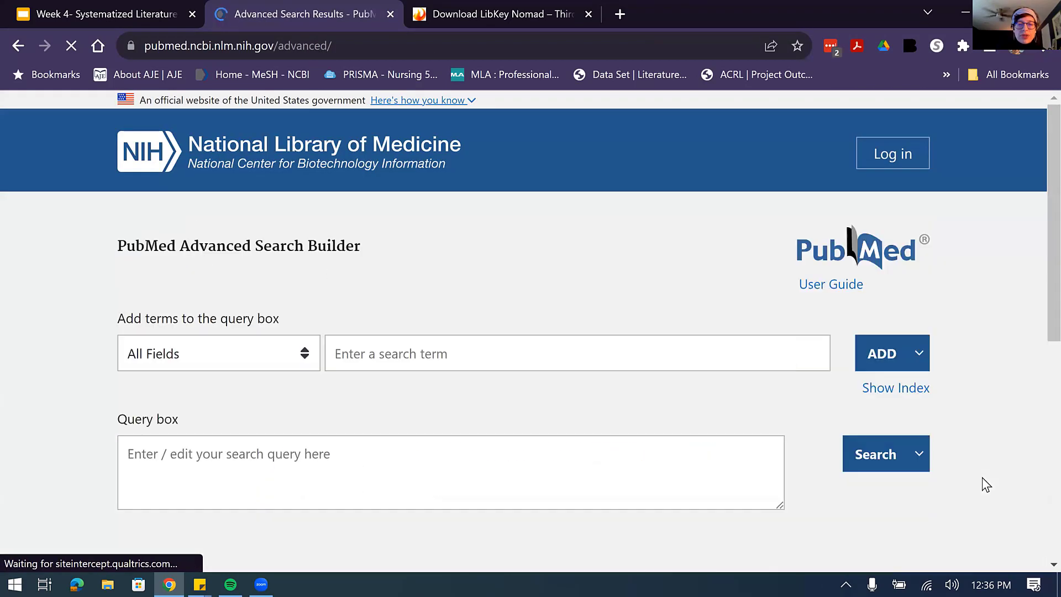
scroll(983, 479, down, 5)
scroll(985, 484, down, 1)
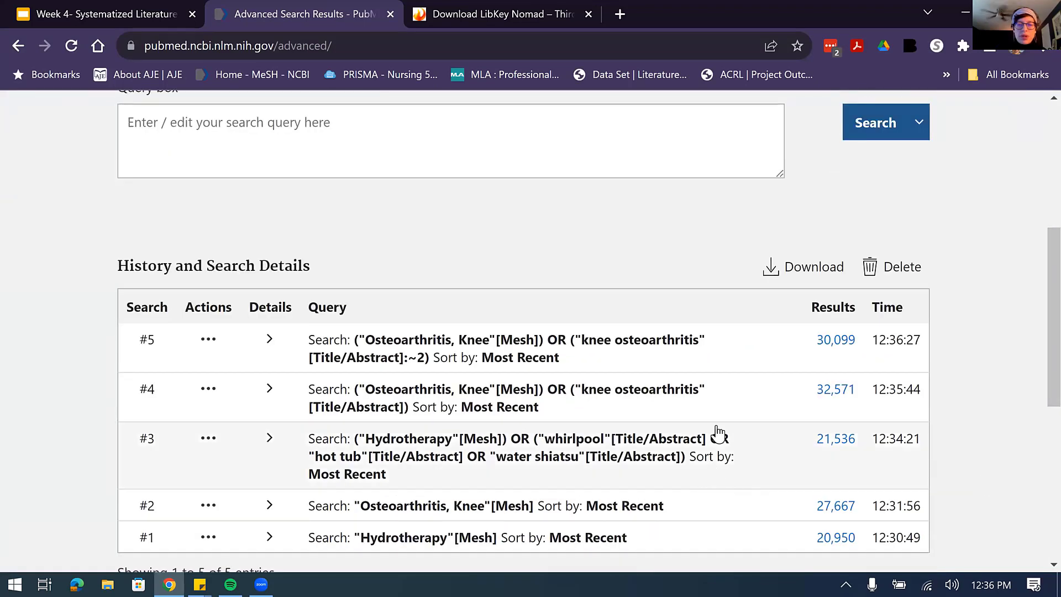
scroll(934, 384, down, 2)
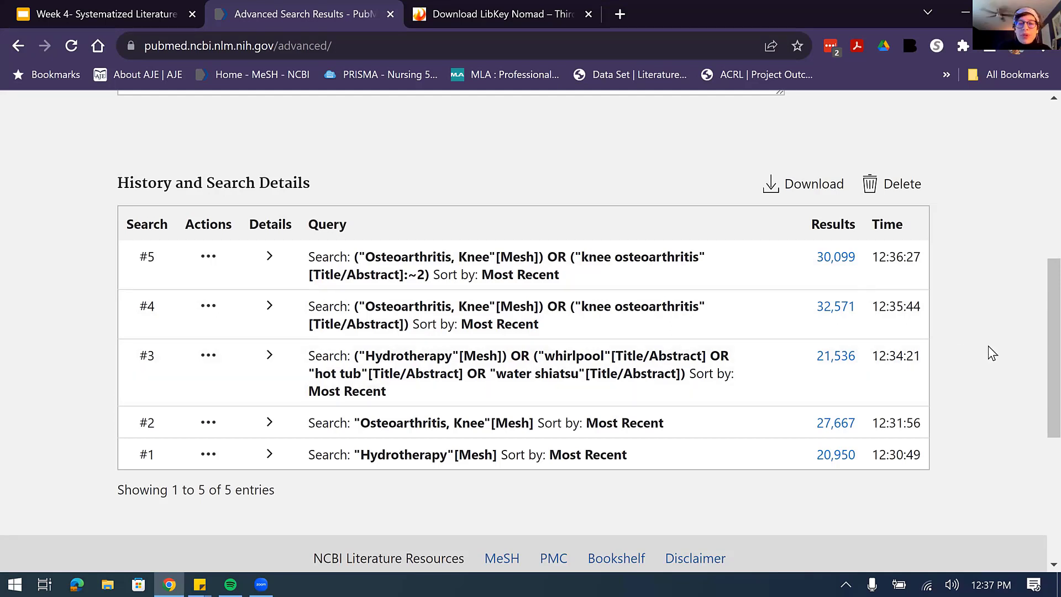
click(208, 356)
click(279, 360)
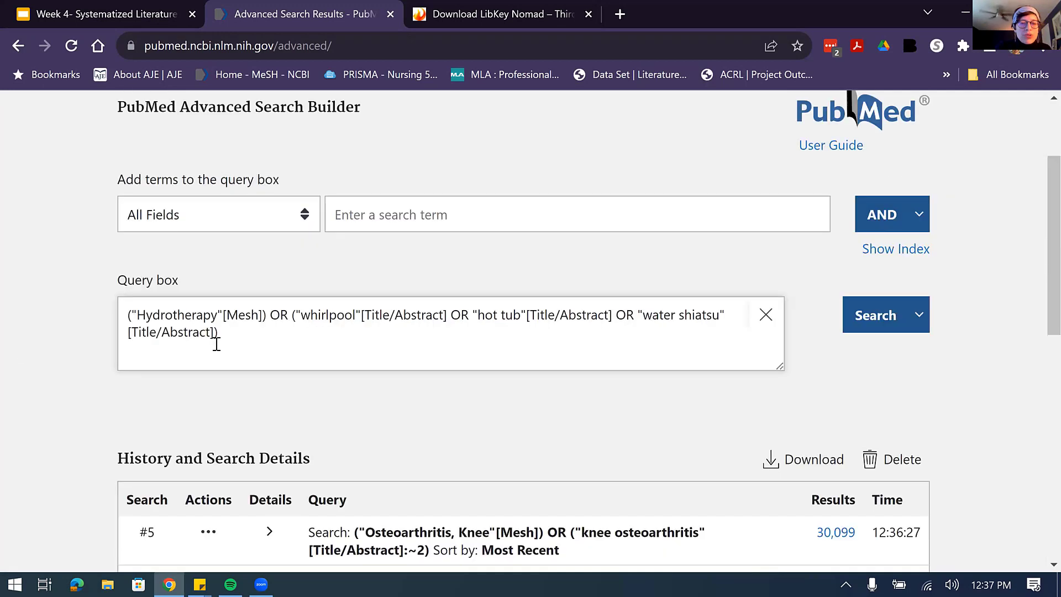
click(263, 344)
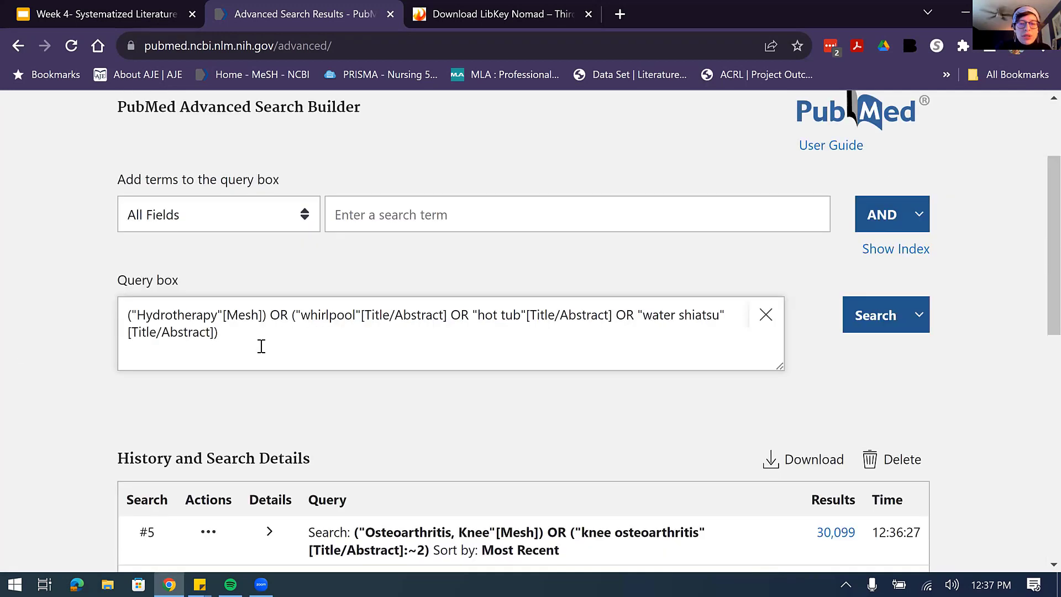
Step: Add search #5, the knee osteoarthritis search with the proximity operator, to the hydrotherapy query with AND and run the search
scroll(260, 346, down, 3)
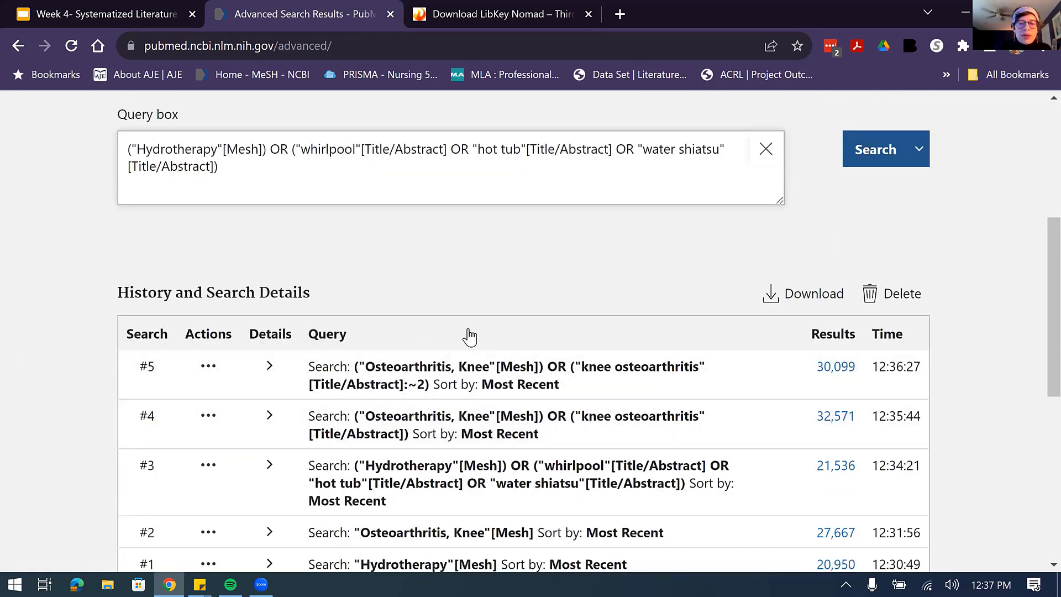
scroll(469, 336, down, 2)
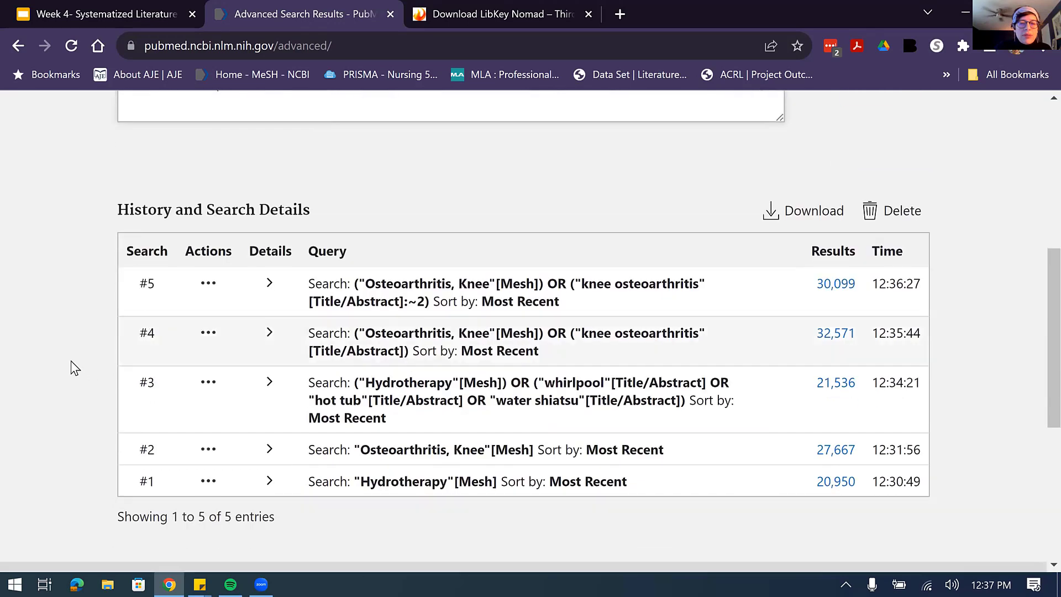
click(209, 283)
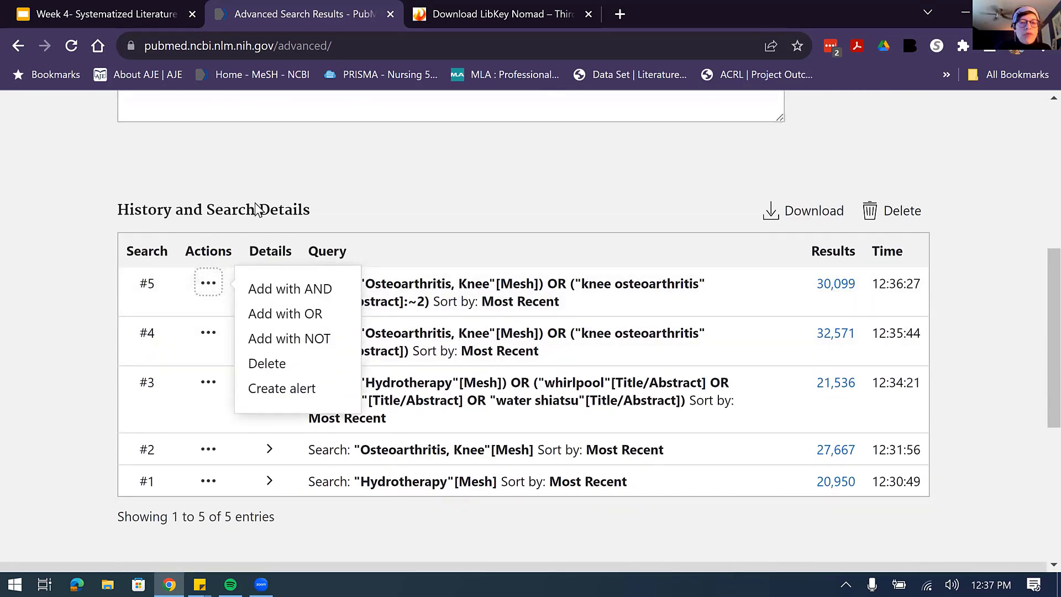
scroll(256, 210, up, 3)
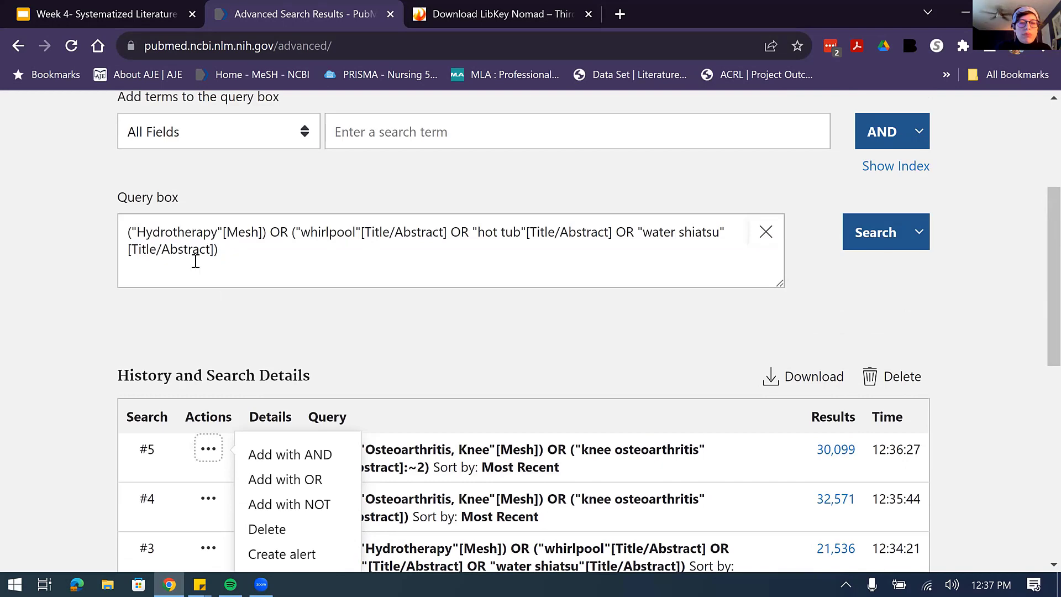
scroll(291, 303, down, 1)
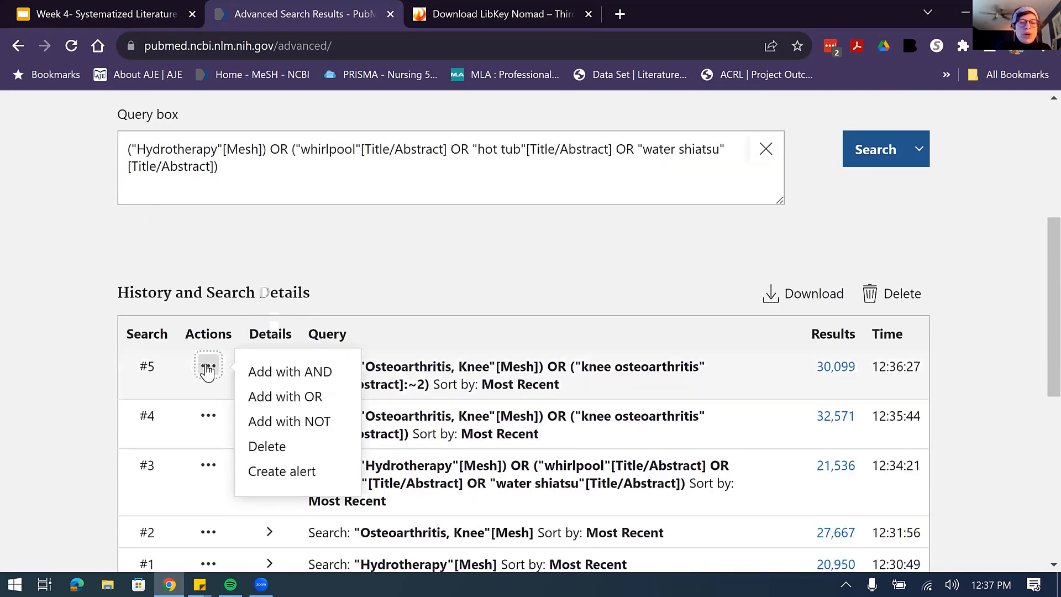
click(265, 371)
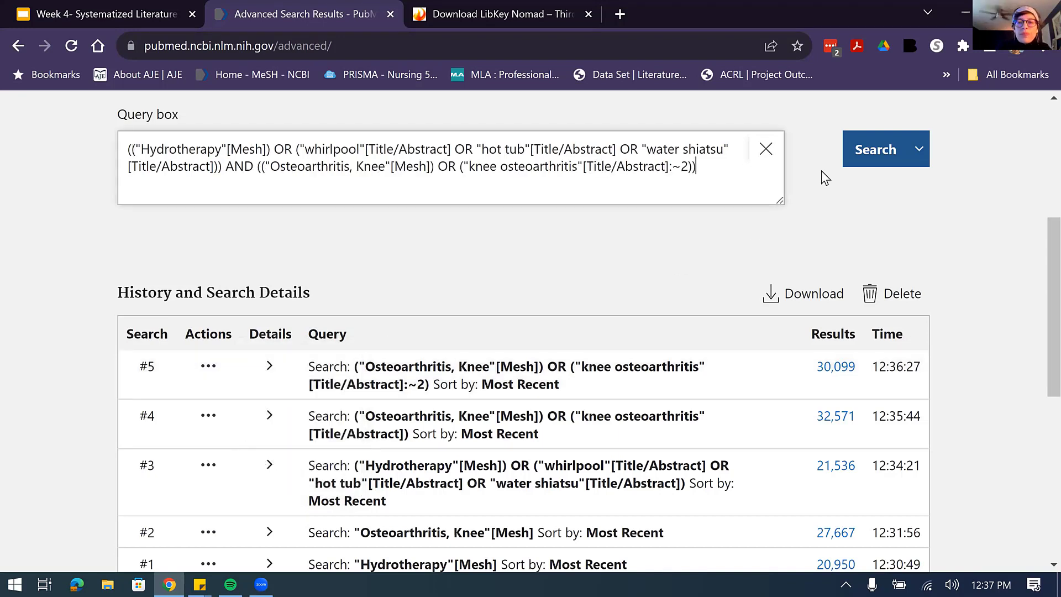
click(866, 158)
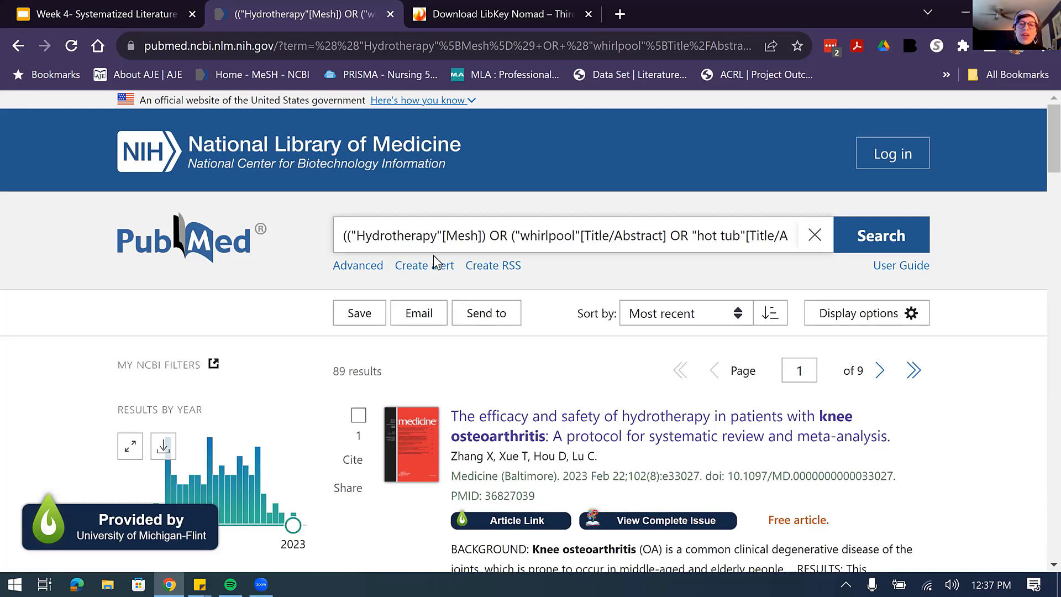
Step: Look through the combined search's results and open the article on the efficacy and safety of hydrotherapy in patients with knee osteoarthritis
scroll(608, 481, down, 4)
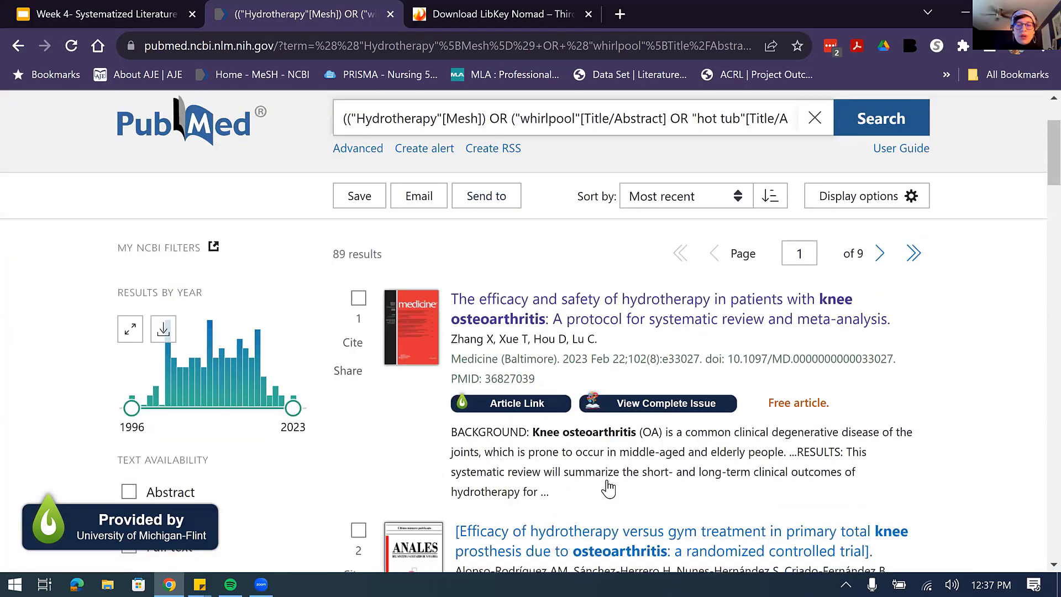
scroll(749, 540, down, 5)
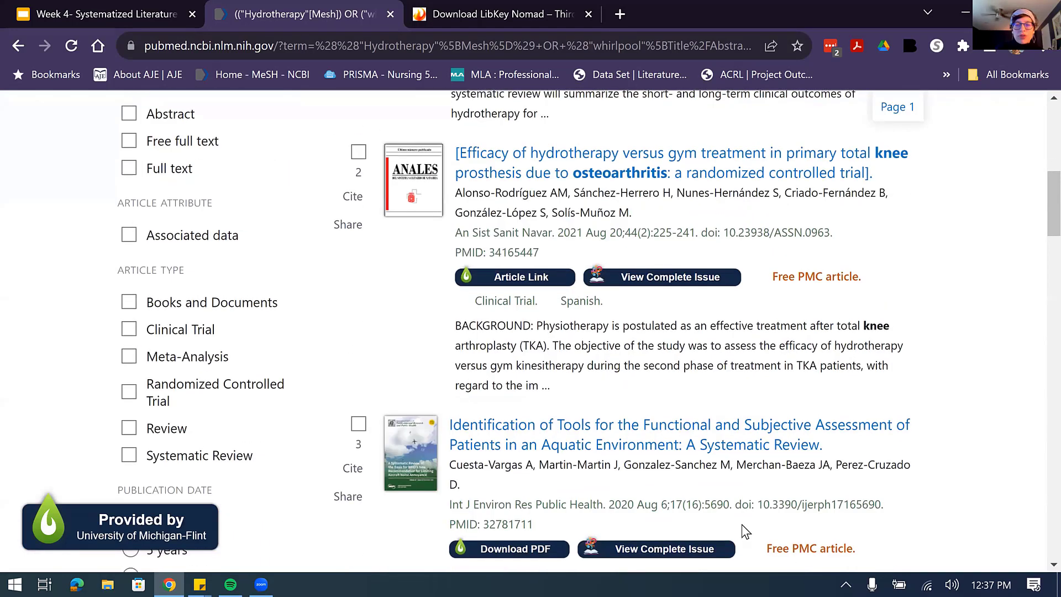
scroll(746, 533, up, 5)
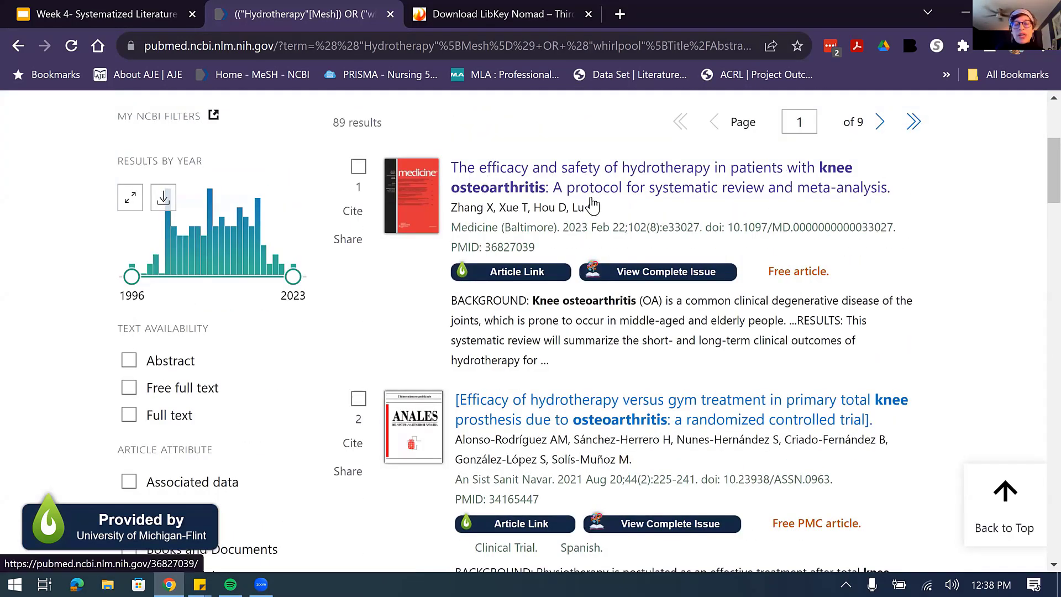
scroll(602, 235, up, 4)
scroll(602, 238, up, 2)
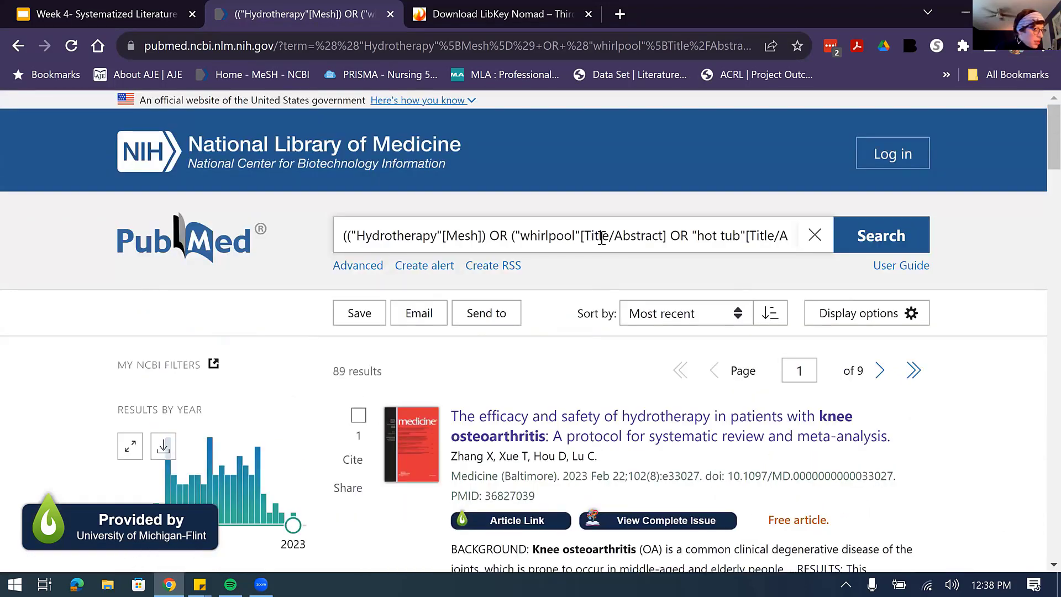
scroll(530, 276, down, 3)
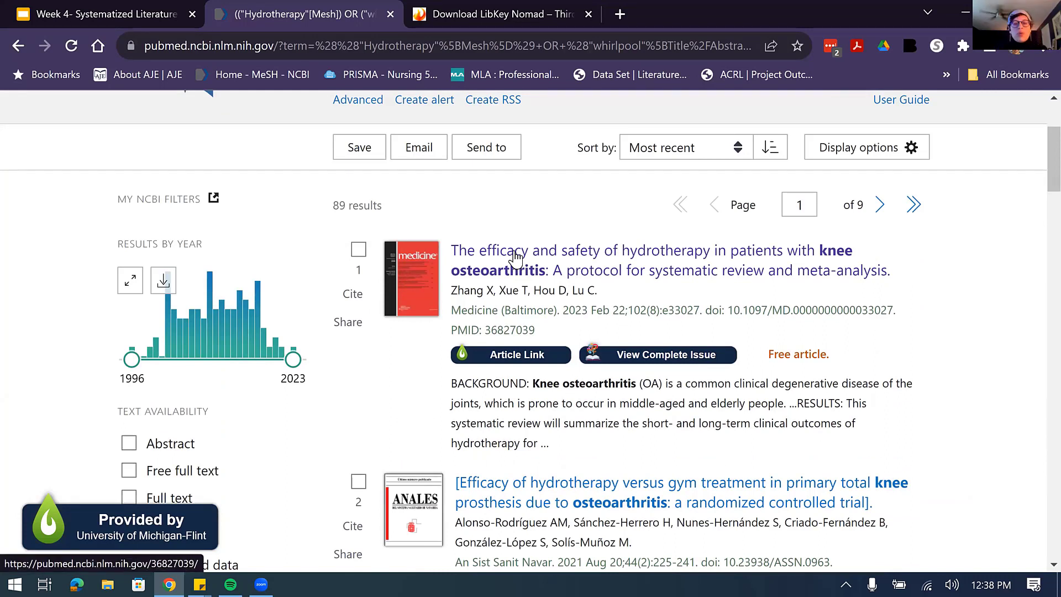
click(515, 257)
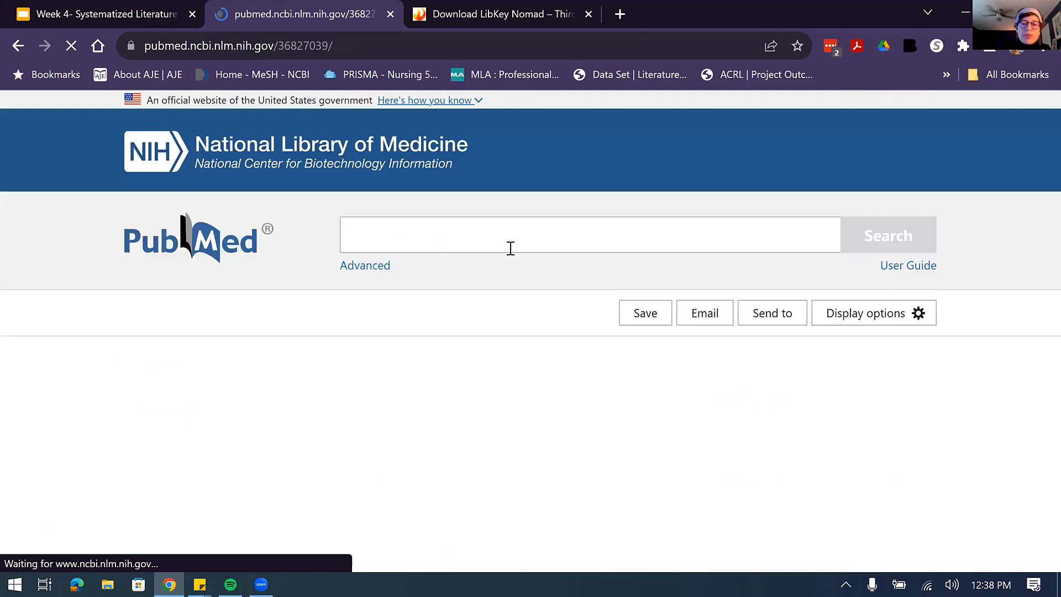
Step: Review the article's abstract and go to its MeSH terms section
scroll(702, 387, down, 6)
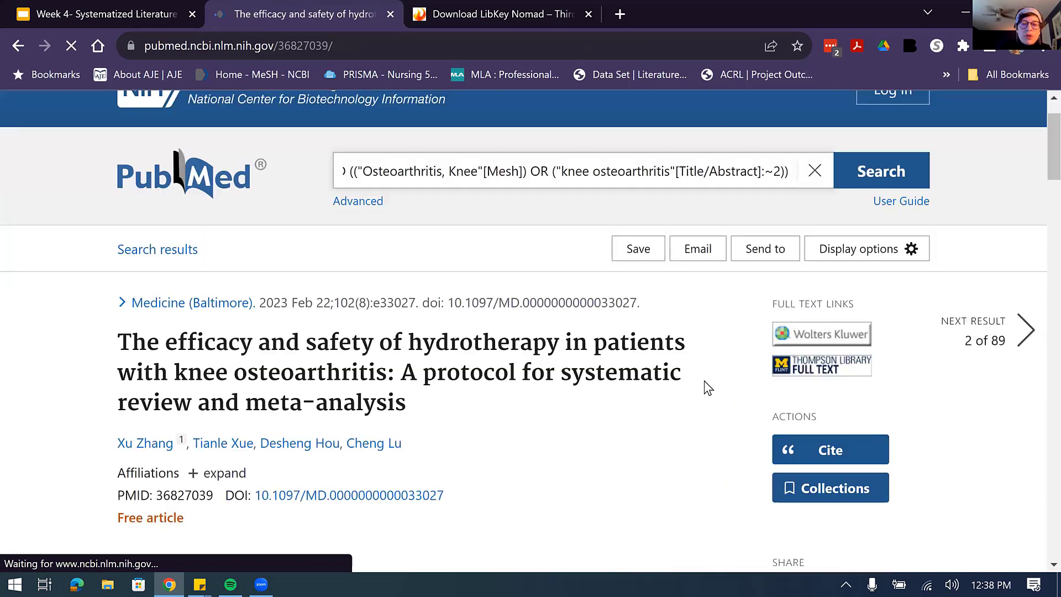
scroll(701, 387, down, 3)
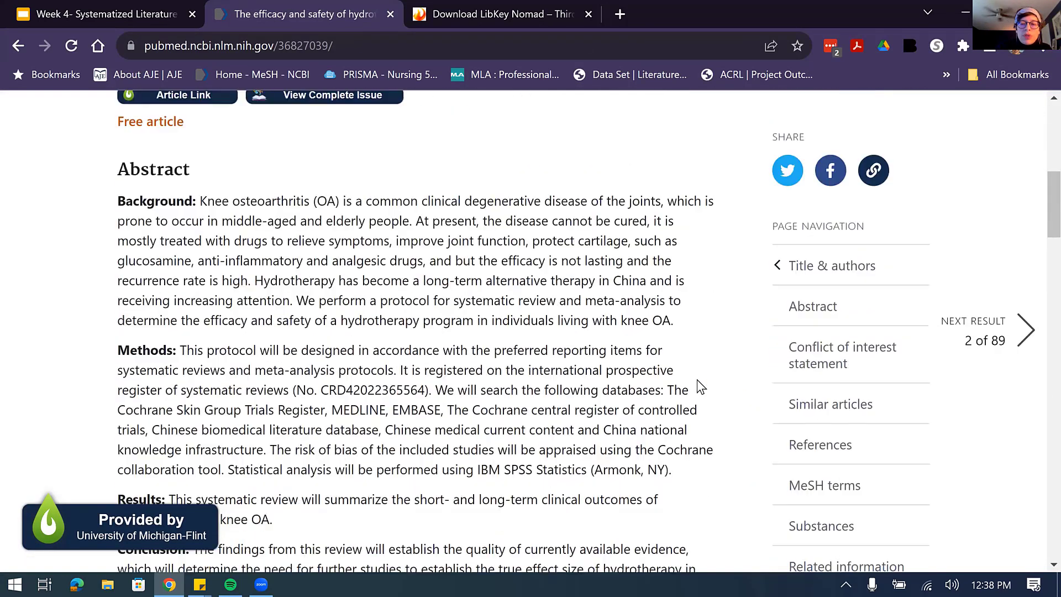
scroll(798, 393, down, 2)
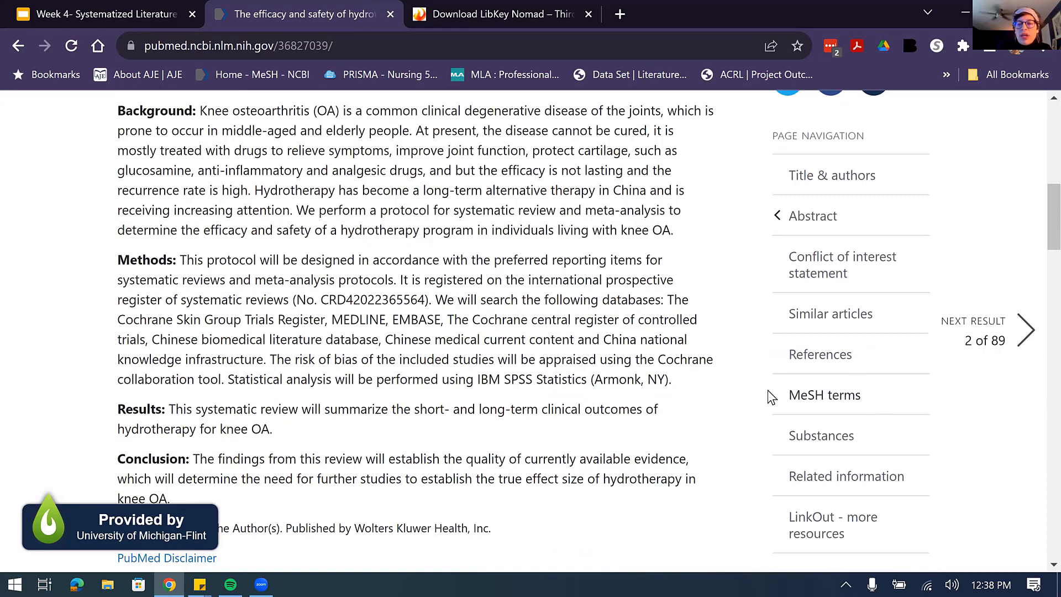
click(822, 402)
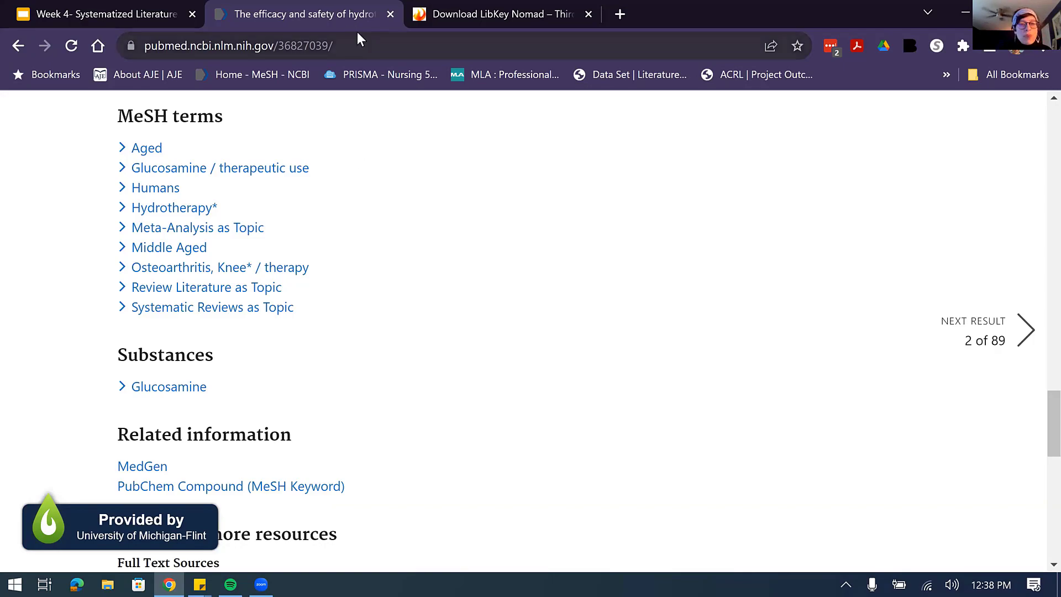
Step: Reopen the advanced search builder and review the search history, including the combined search #6
scroll(383, 235, up, 10)
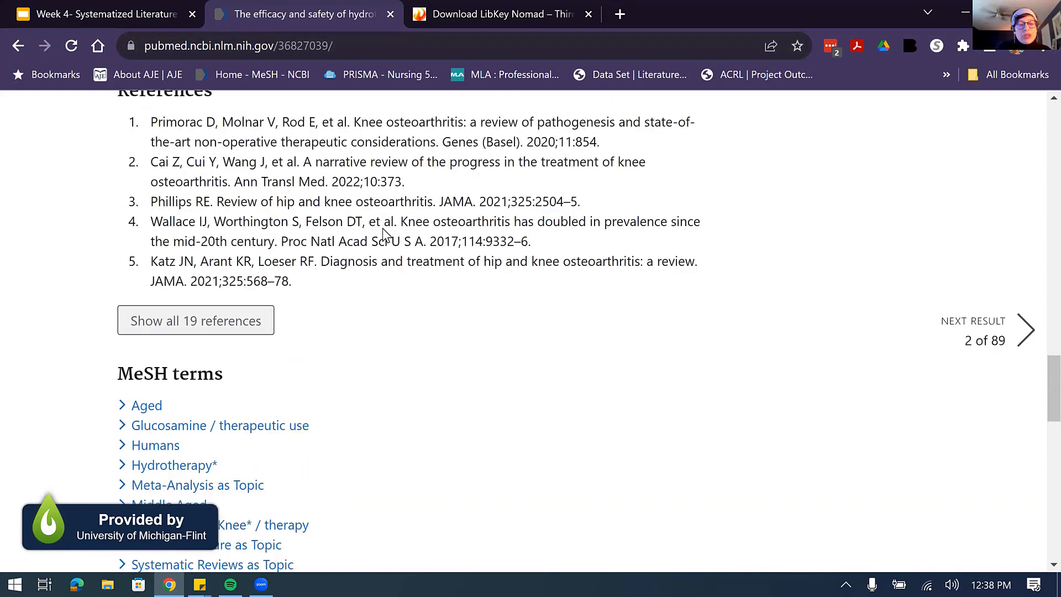
scroll(382, 228, up, 15)
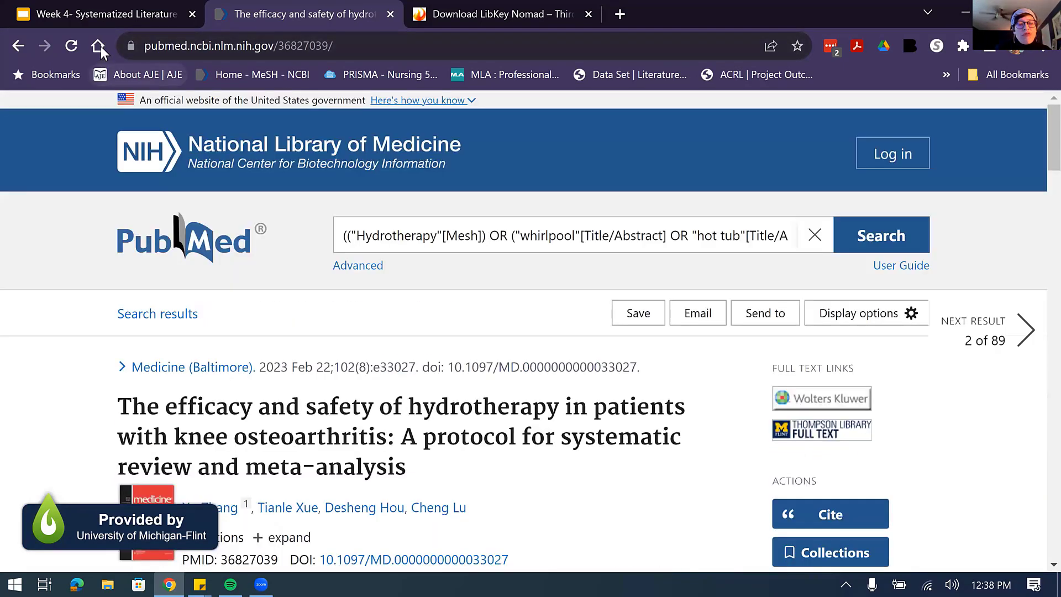
click(369, 267)
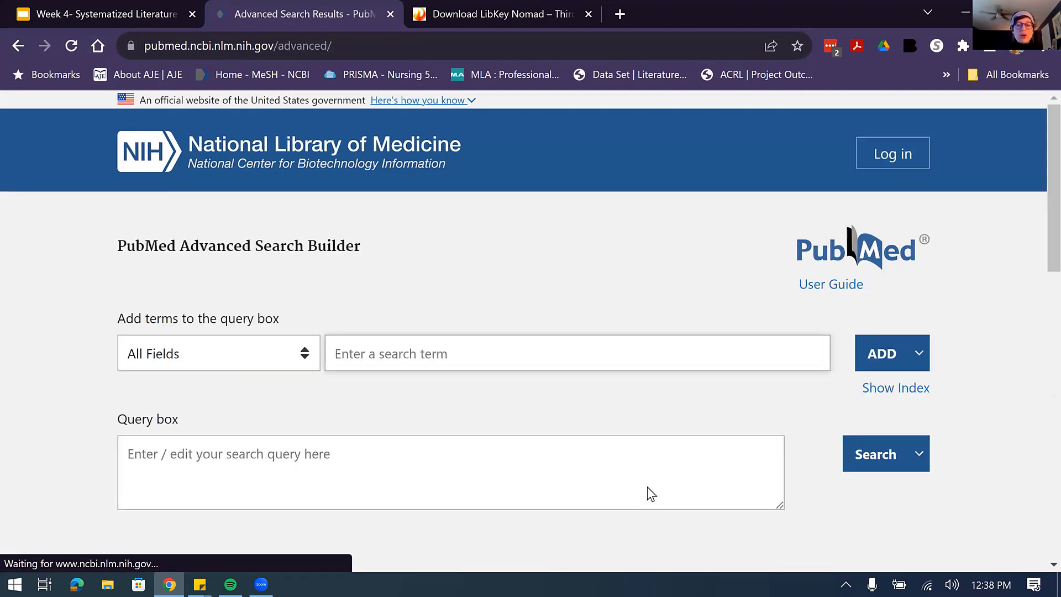
scroll(647, 494, down, 4)
scroll(651, 493, down, 2)
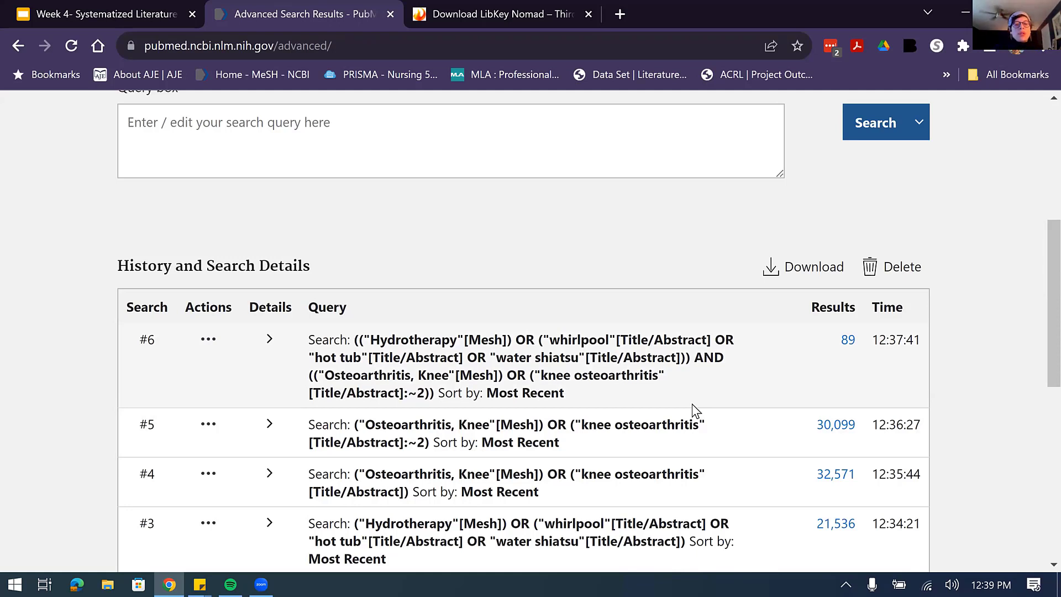
Step: Switch to the Google Slides presentation, show it full screen and advance to the "Search string generation" slide
click(138, 8)
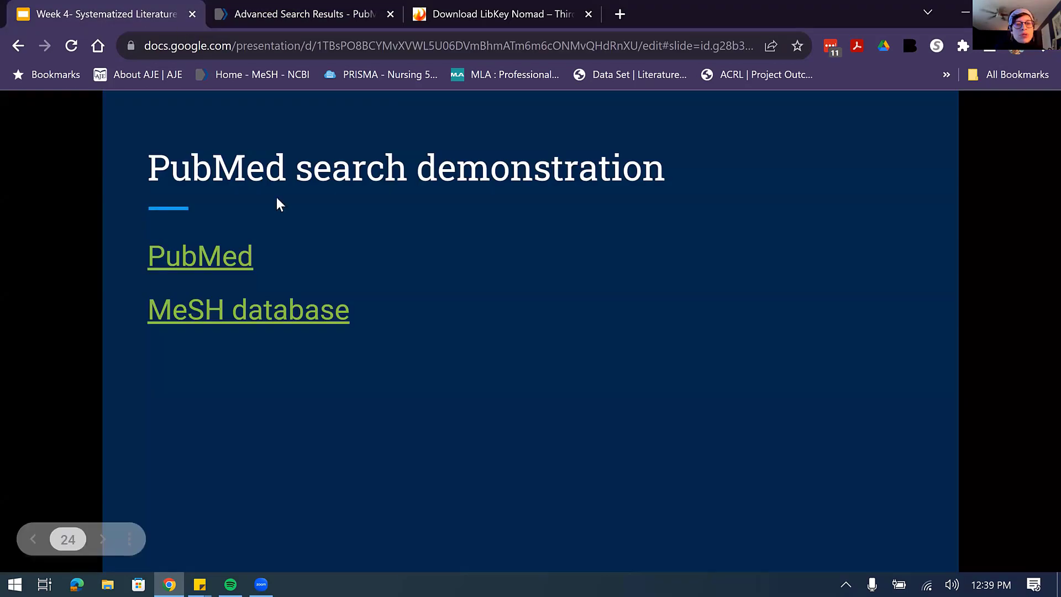
key(ctrl+shift+f)
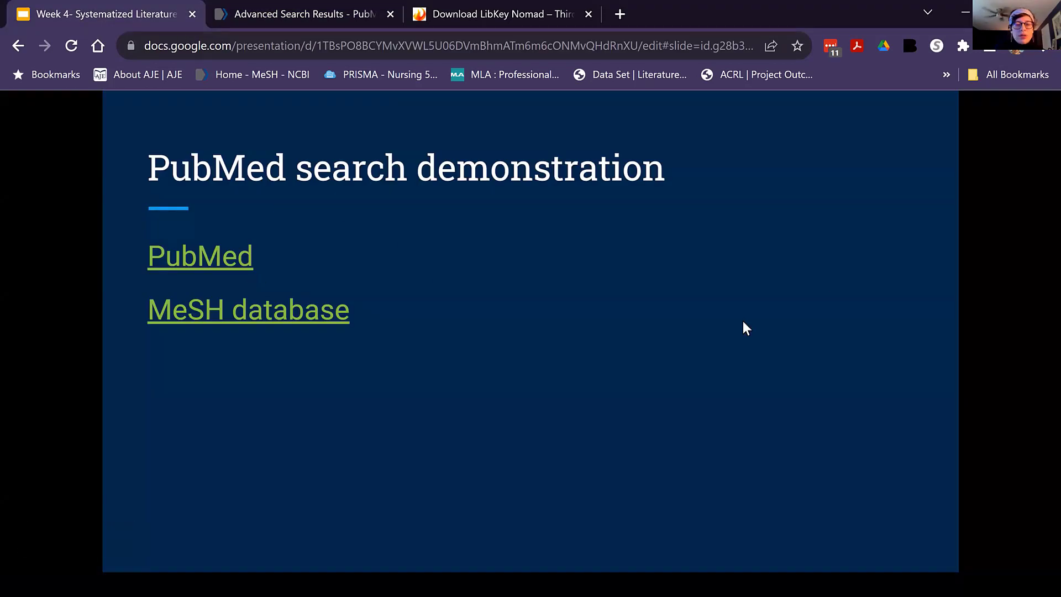
key(Right)
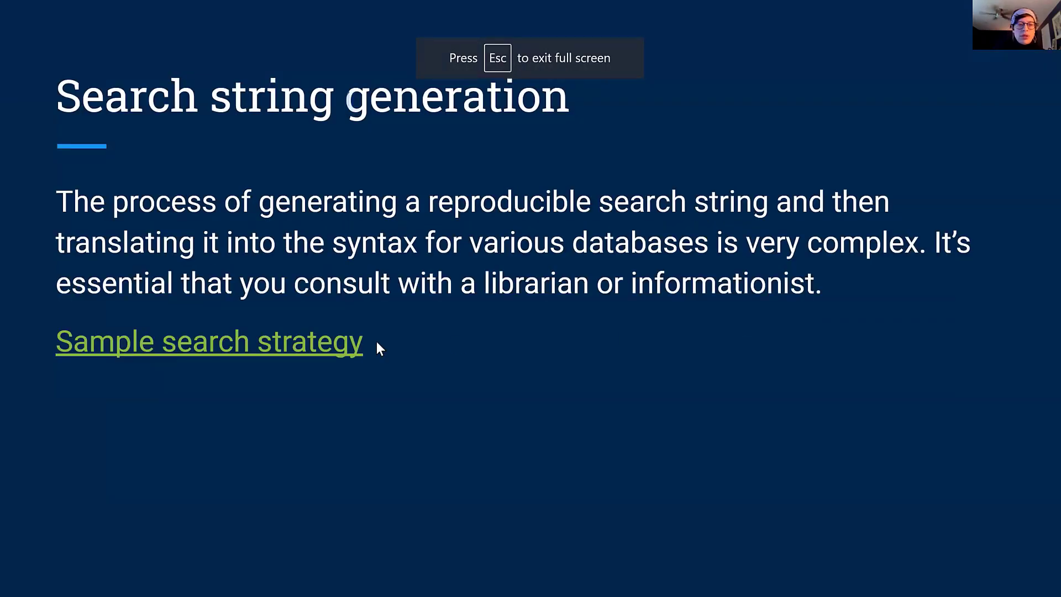
key(Left)
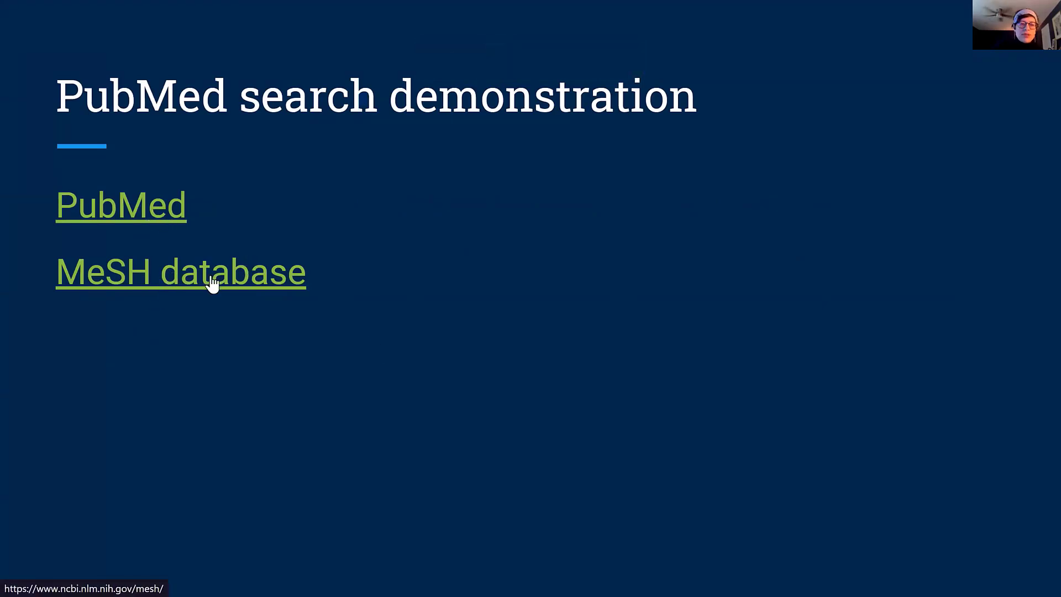
key(Right)
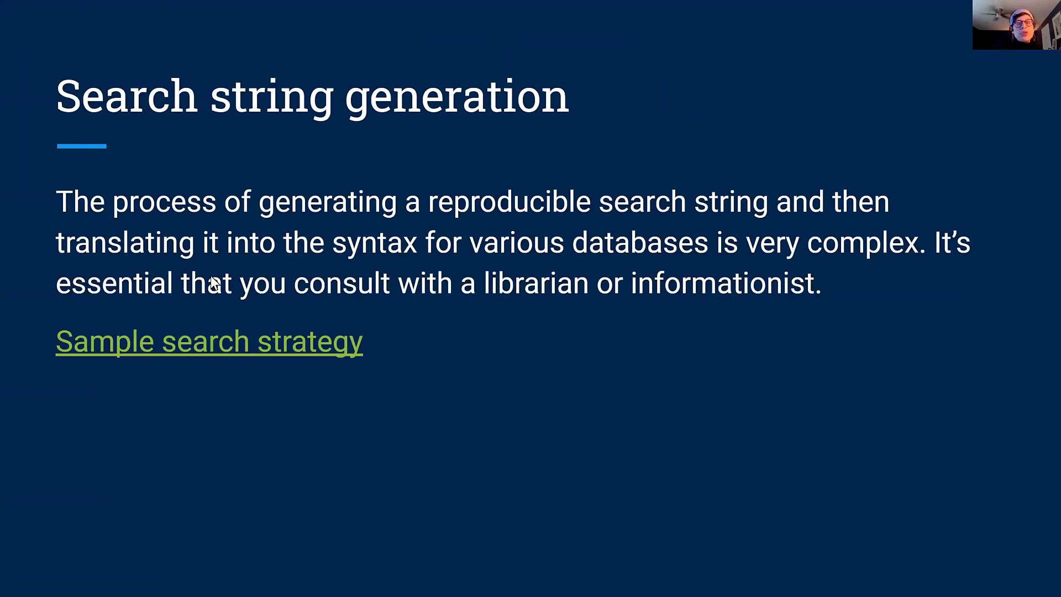